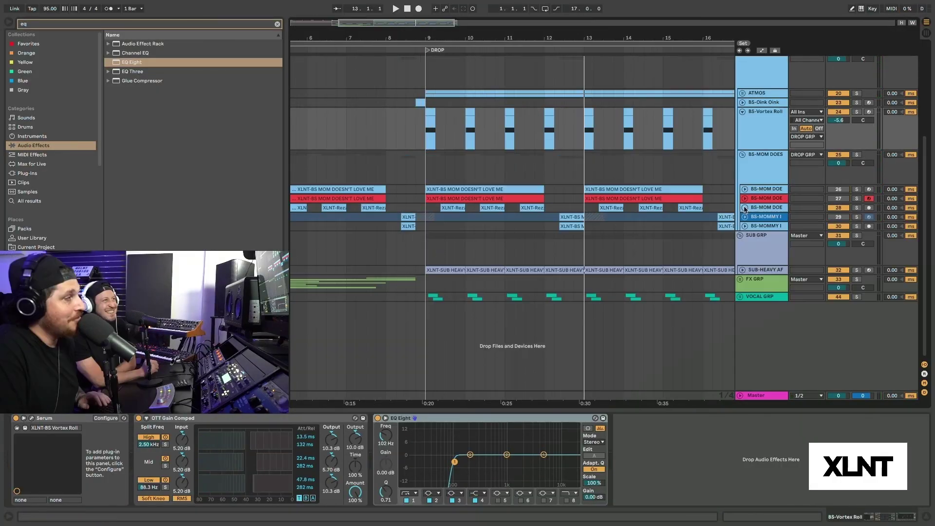
Unfold the Rezz reference sample track below the red track and play its clip soloed at the start of the drop.
{"action": "left_click", "coordinate": [745, 208]}
{"action": "left_click_drag", "start_coordinate": [414, 38], "coordinate": [415, 53]}
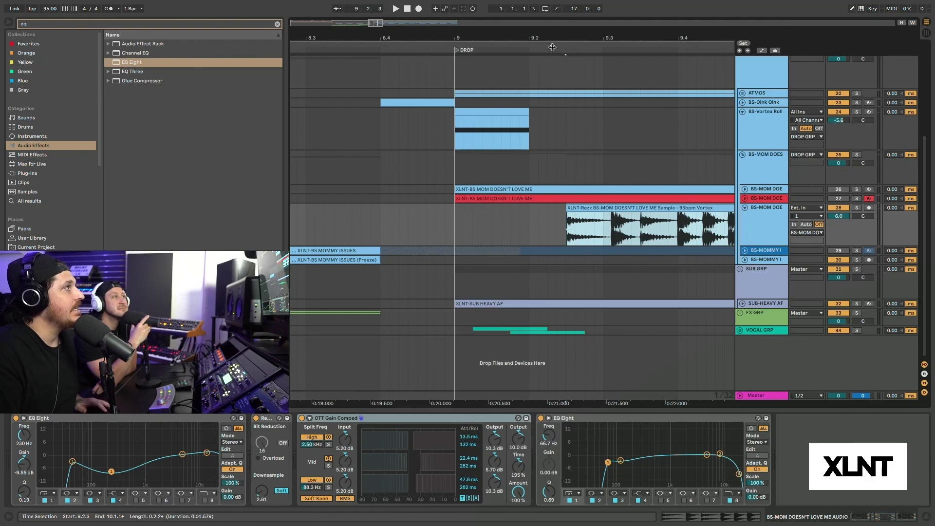
{"action": "left_click_drag", "start_coordinate": [550, 38], "coordinate": [551, 30]}
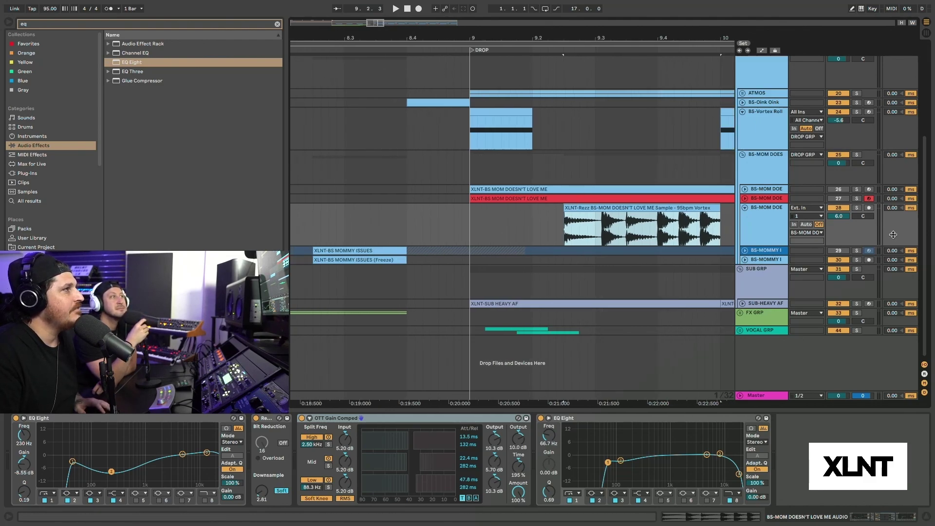
{"action": "left_click", "coordinate": [857, 208]}
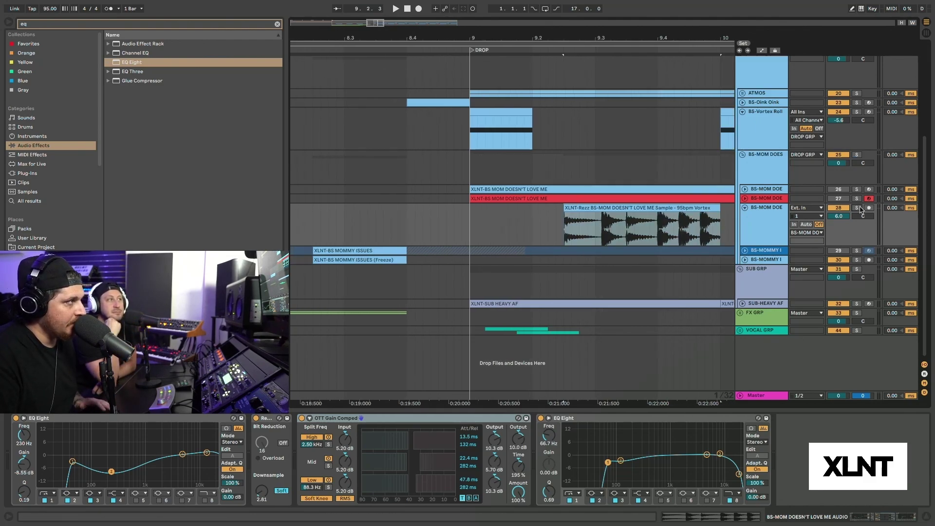
{"action": "key", "text": "space"}
{"action": "key", "text": "space"}
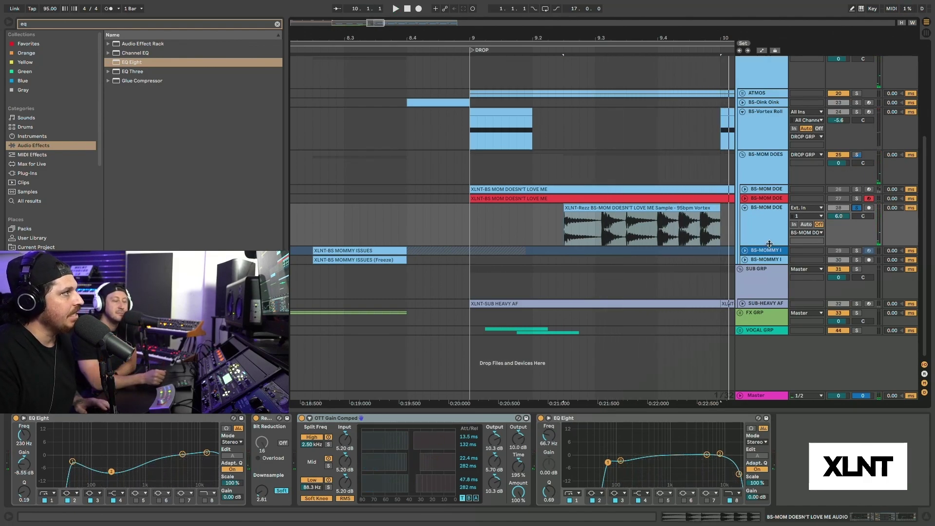
{"action": "left_click", "coordinate": [630, 237]}
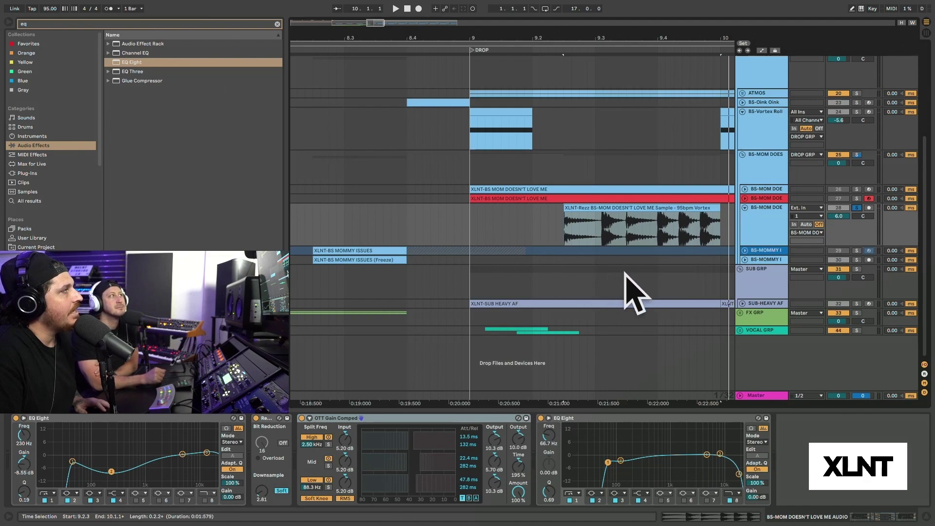
{"action": "left_click", "coordinate": [773, 213]}
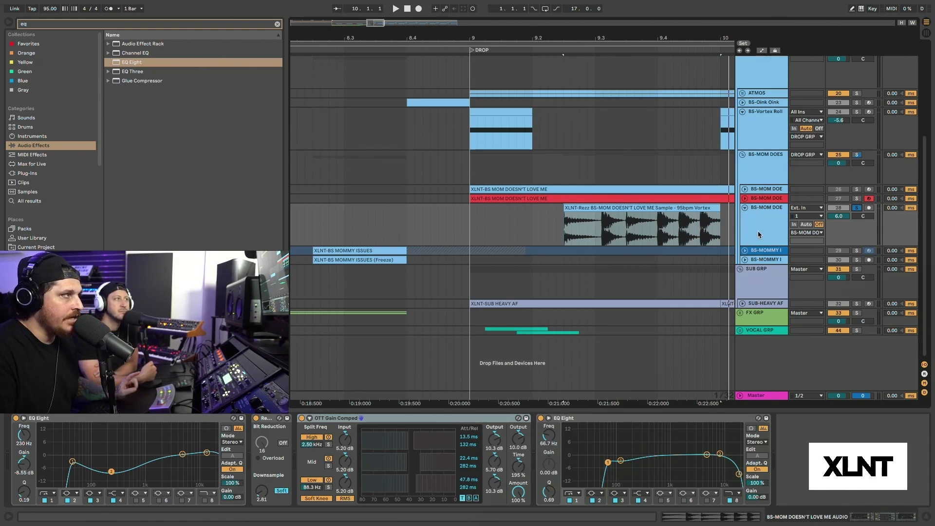
Unfold the red BS-MOM DOESN'T LOVE ME track and play it soloed from 9.2.3.
{"action": "left_click", "coordinate": [745, 199]}
{"action": "left_click", "coordinate": [766, 225]}
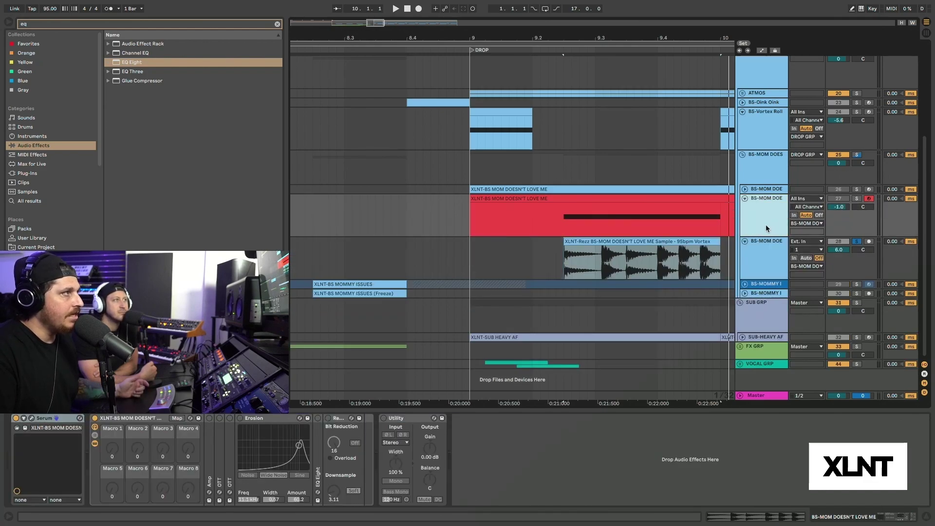
{"action": "left_click", "coordinate": [857, 199]}
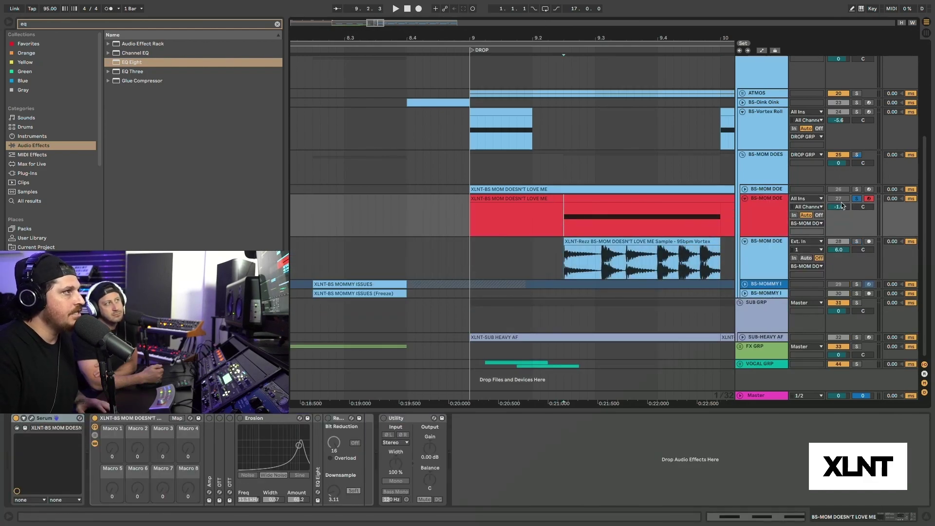
{"action": "key", "text": "space"}
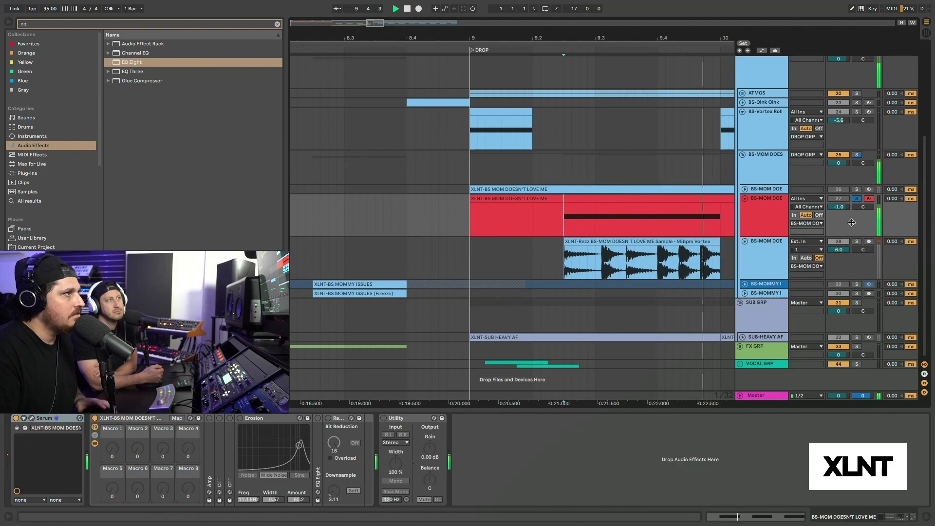
{"action": "key", "text": "space"}
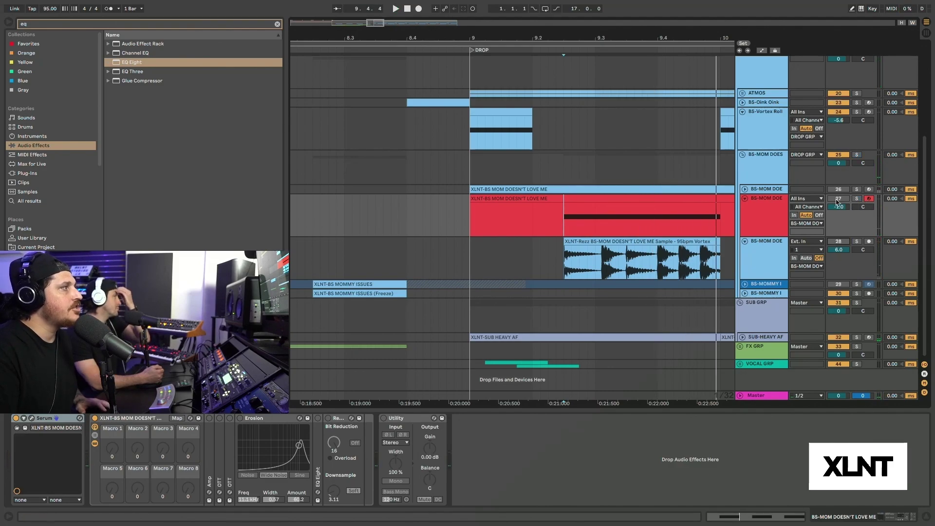
Open Serum on the red track and load the XLNT-Hardsync 02 wavetable from XLNT-Skrilla Tables into oscillator A.
{"action": "left_click", "coordinate": [32, 419]}
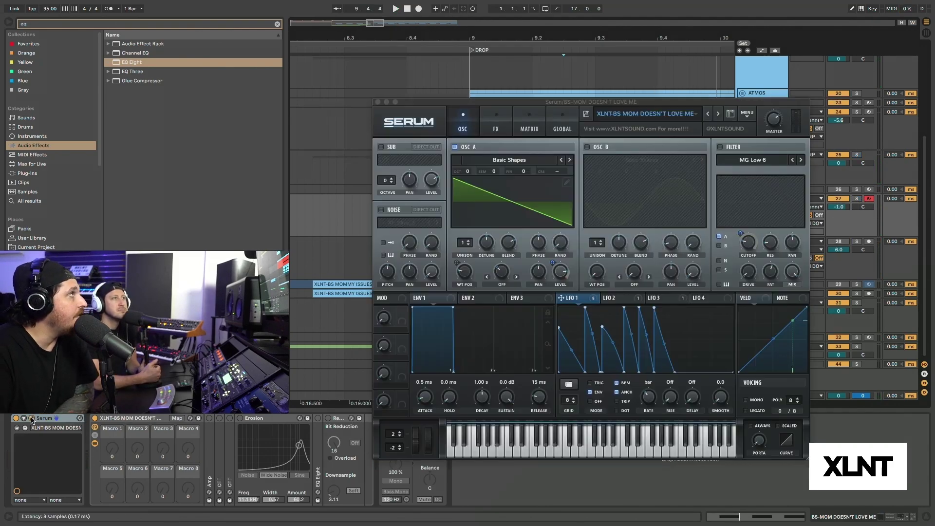
{"action": "left_click_drag", "start_coordinate": [594, 68], "coordinate": [576, 63]}
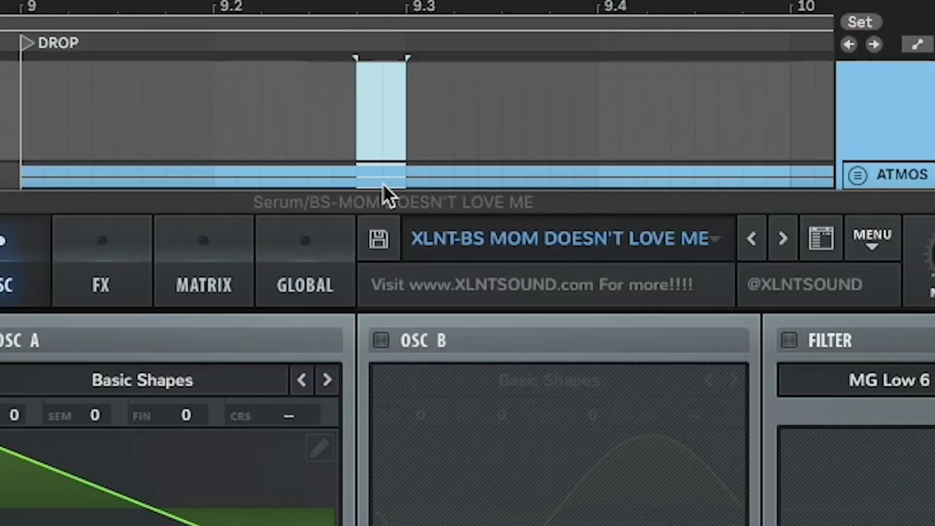
{"action": "left_click_drag", "start_coordinate": [369, 198], "coordinate": [324, 69]}
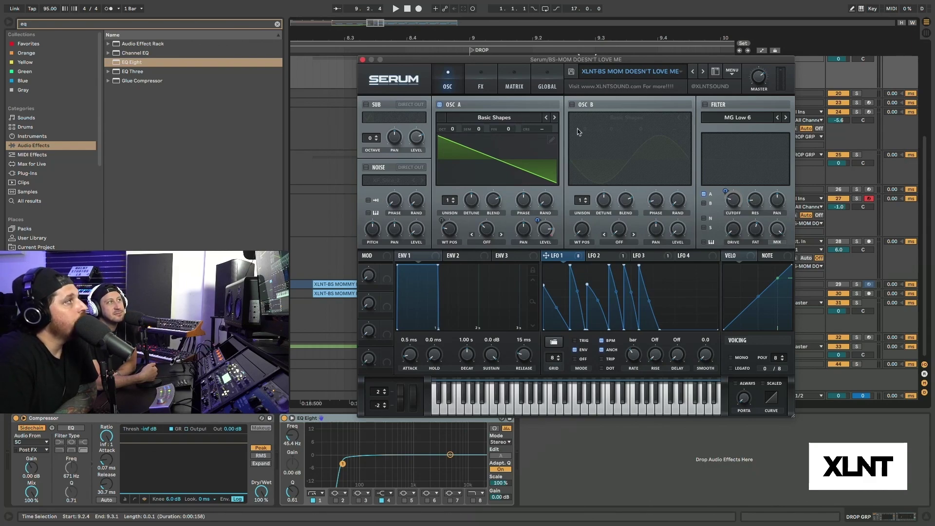
{"action": "left_click", "coordinate": [491, 118]}
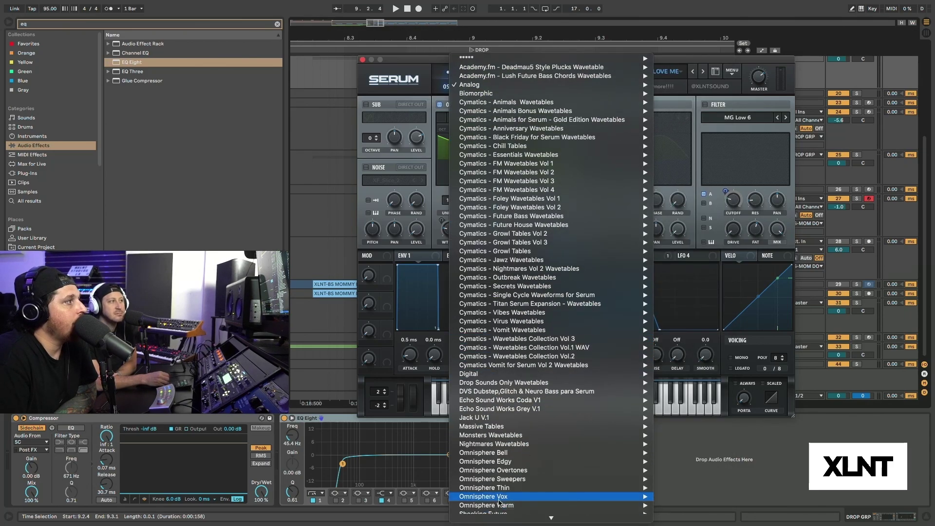
{"action": "mouse_move", "coordinate": [495, 499]}
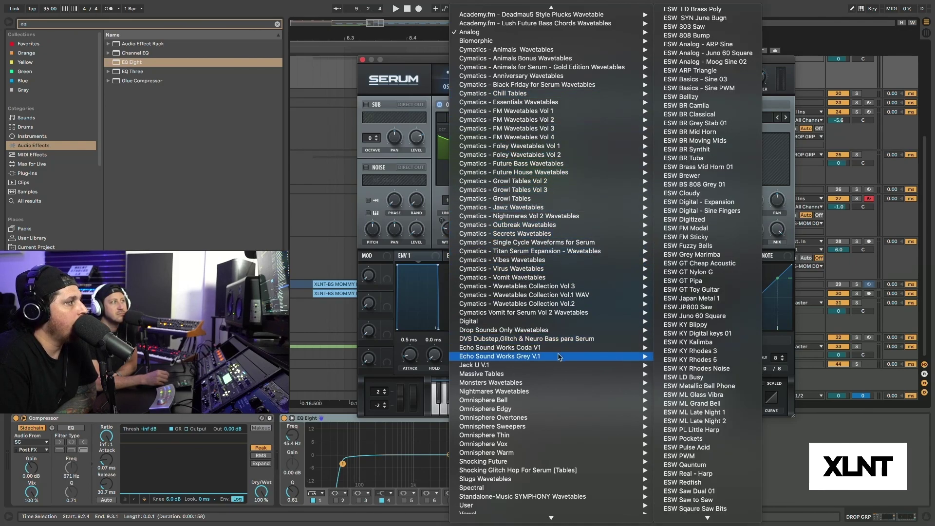
{"action": "mouse_move", "coordinate": [541, 507]}
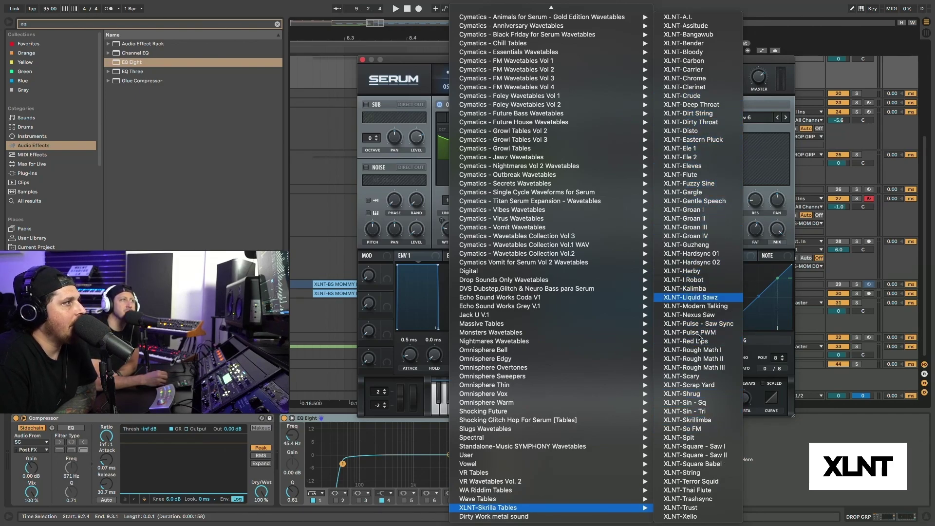
{"action": "left_click", "coordinate": [691, 262]}
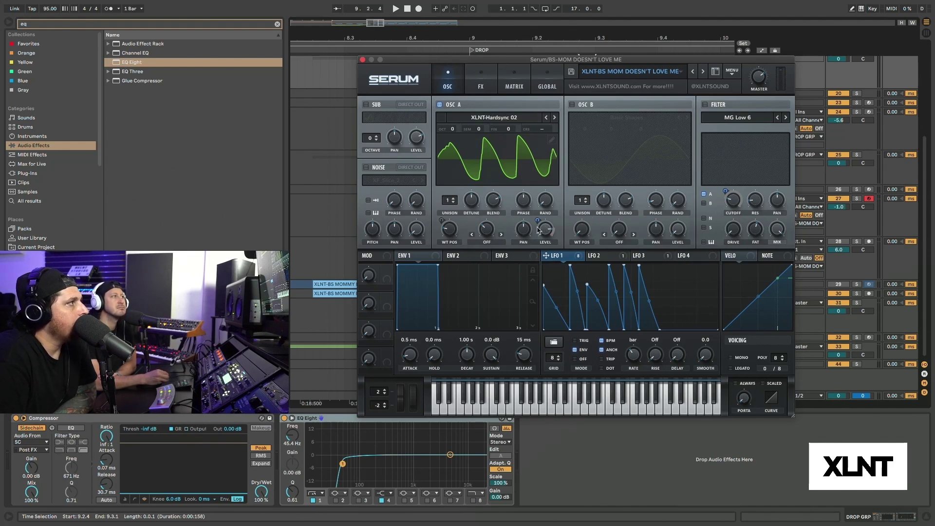
Examine oscillator A's level and wavetable position settings together with the LFO 1 shape.
{"action": "mouse_move", "coordinate": [546, 234]}
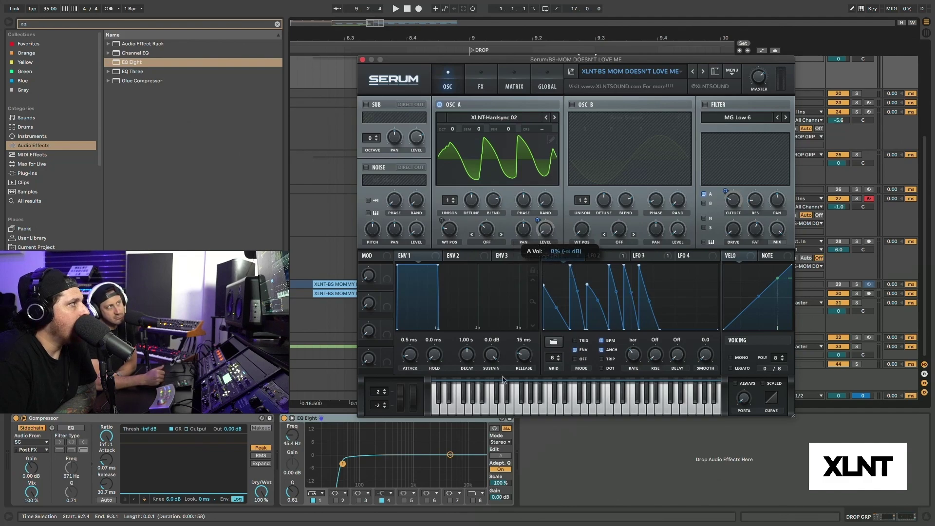
{"action": "mouse_move", "coordinate": [450, 232]}
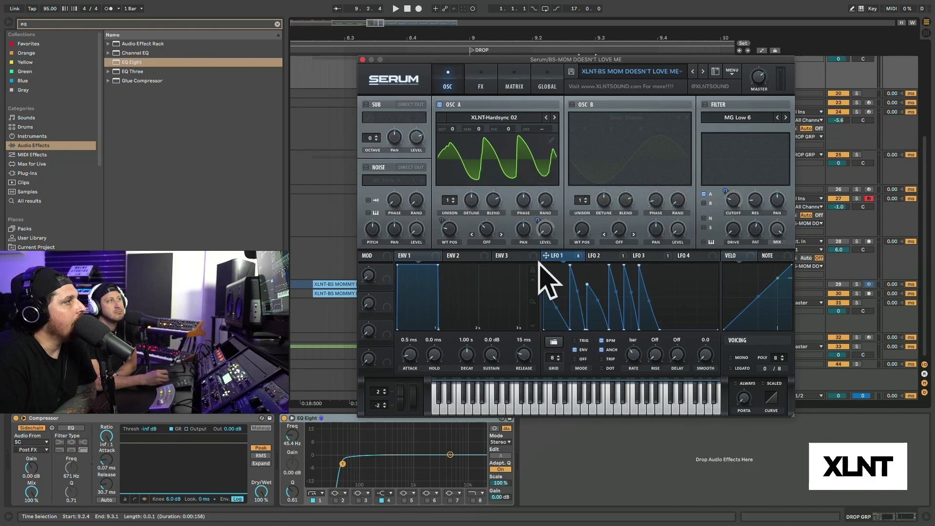
{"action": "left_click", "coordinate": [555, 343]}
{"action": "left_click", "coordinate": [565, 287]}
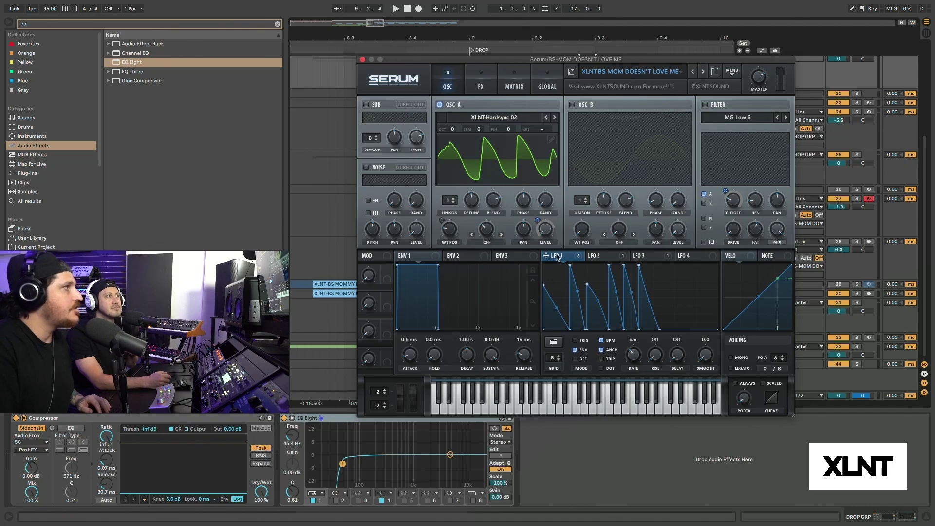
Arm the BS-MOM DOESN'T LOVE ME track above the red one, and display LFO 1 in its Serum instance.
{"action": "left_click", "coordinate": [869, 190]}
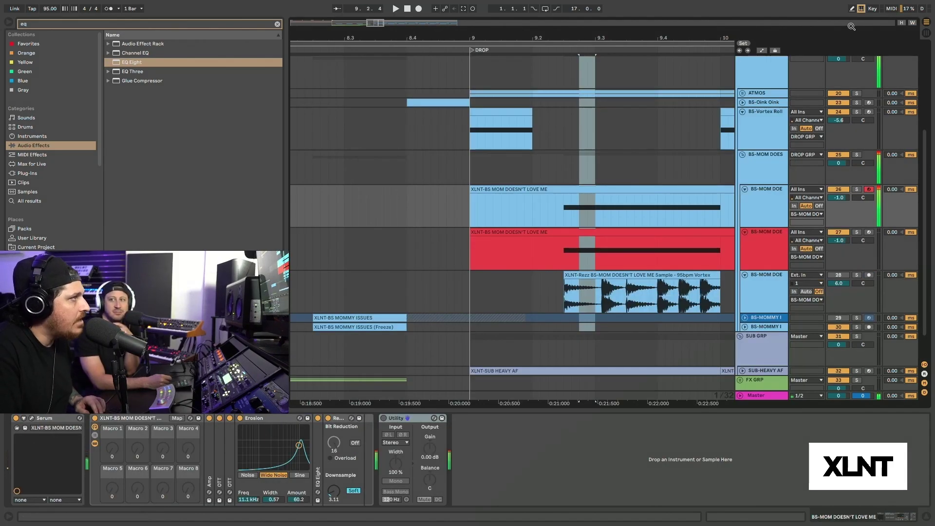
{"action": "left_click", "coordinate": [764, 217]}
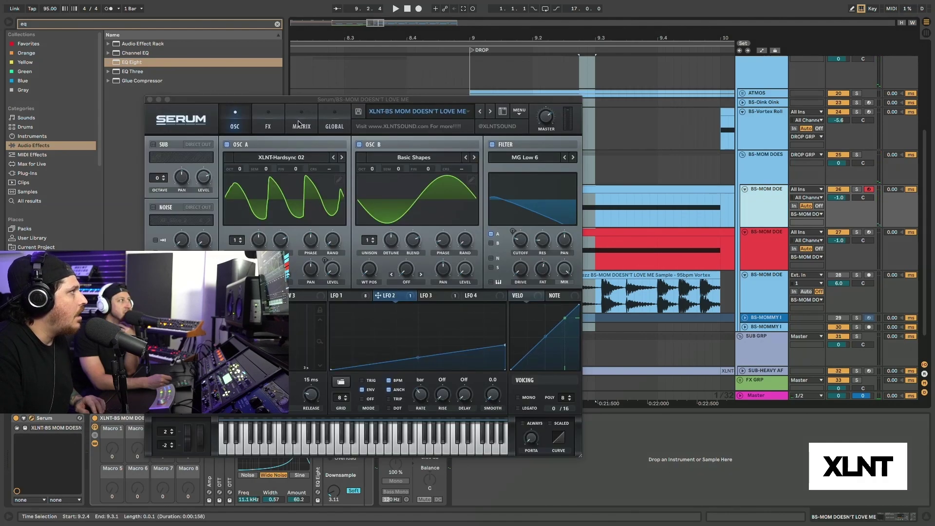
{"action": "left_click", "coordinate": [298, 124]}
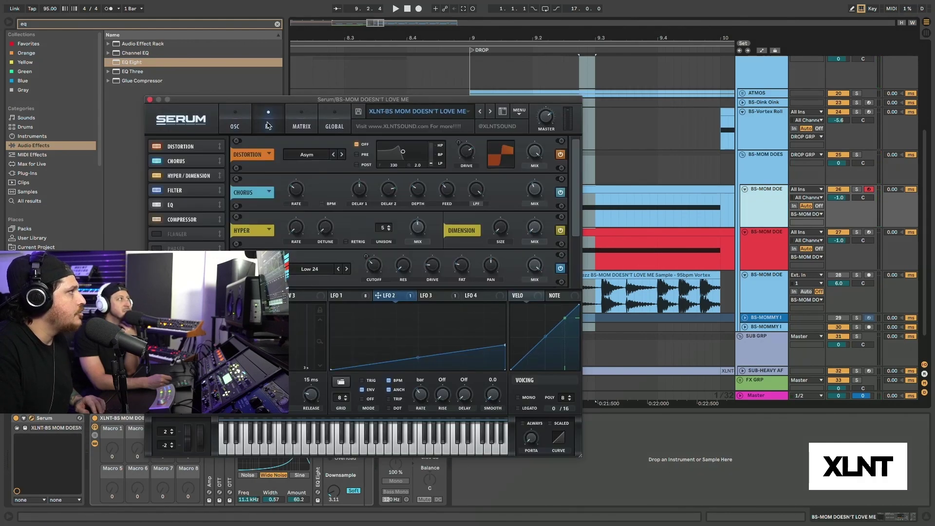
{"action": "left_click", "coordinate": [227, 126]}
{"action": "left_click", "coordinate": [349, 295]}
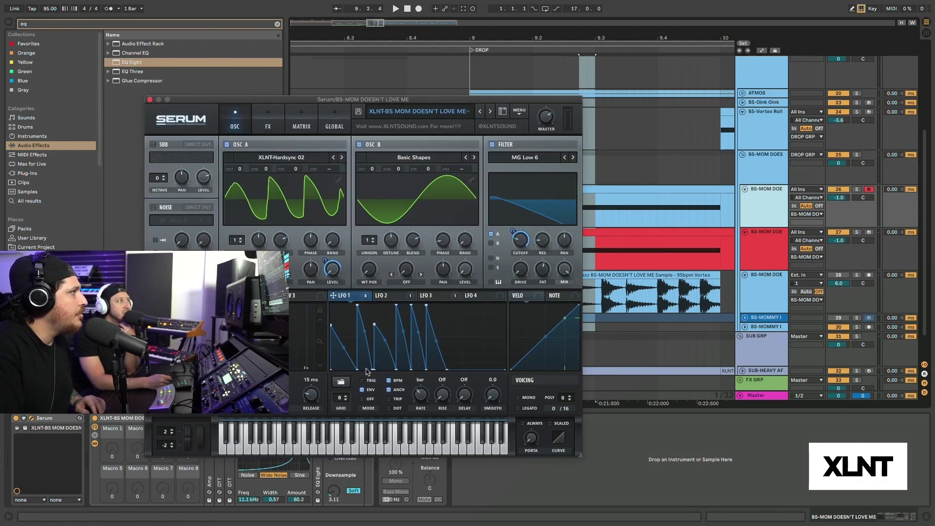
Try the Off mode on LFO 1, settle on Trig mode, and close this Serum window.
{"action": "left_click", "coordinate": [362, 399]}
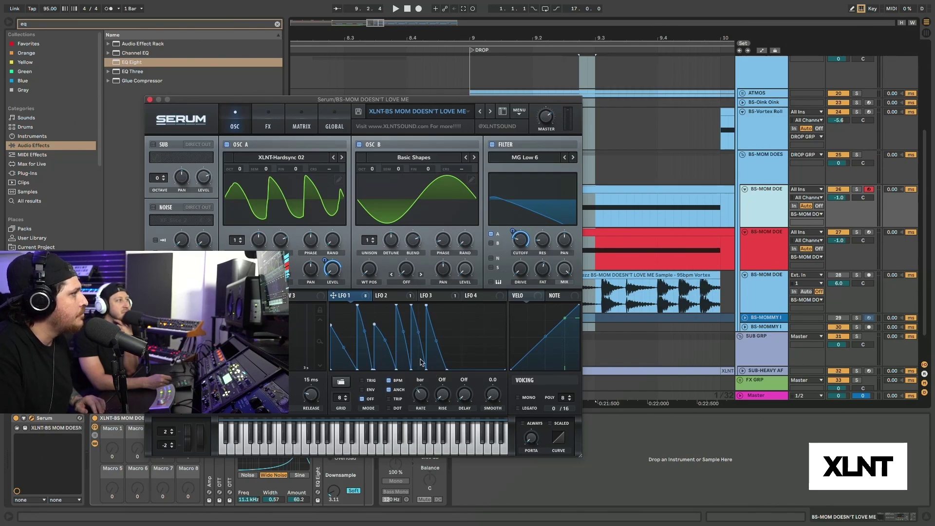
{"action": "left_click", "coordinate": [361, 381]}
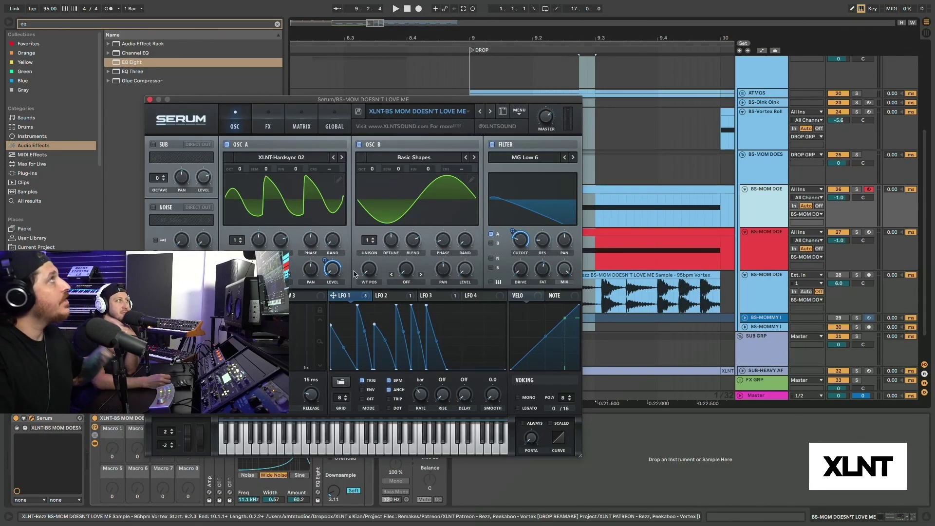
{"action": "left_click", "coordinate": [149, 100]}
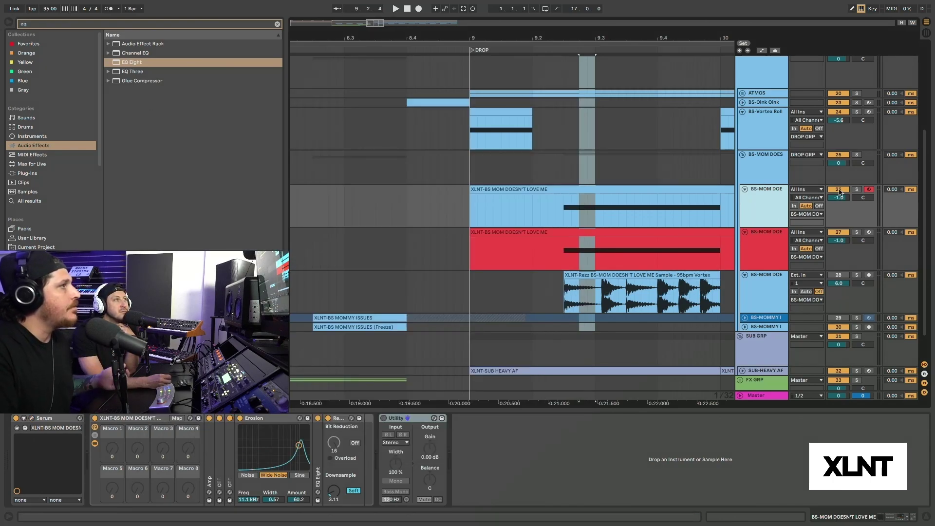
In the red track's Serum, activate LFO 1's modulation of oscillator A's level.
{"action": "left_click", "coordinate": [783, 254]}
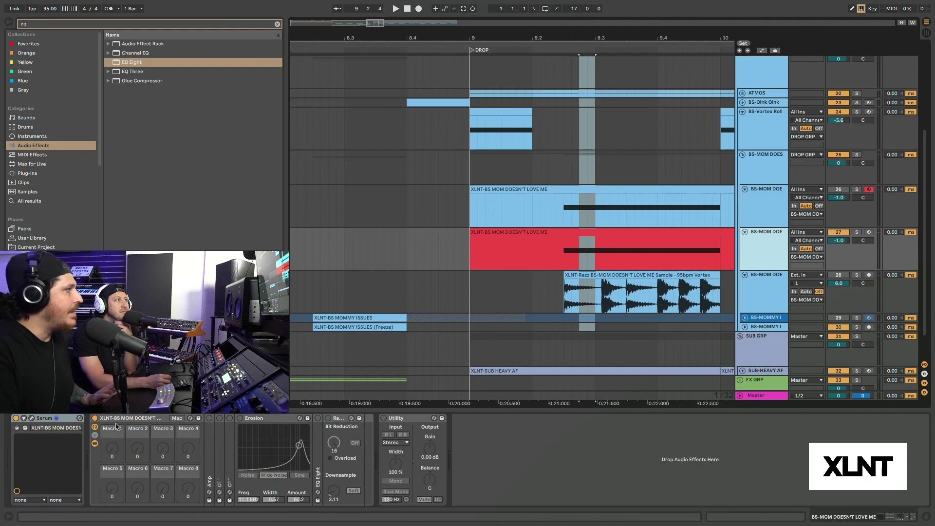
{"action": "left_click", "coordinate": [32, 418]}
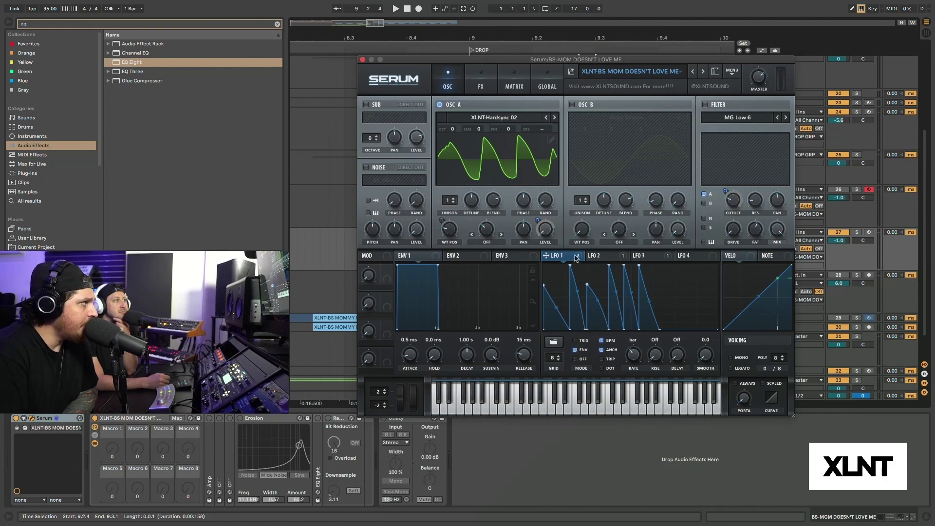
{"action": "right_click", "coordinate": [548, 233]}
{"action": "left_click", "coordinate": [568, 240]}
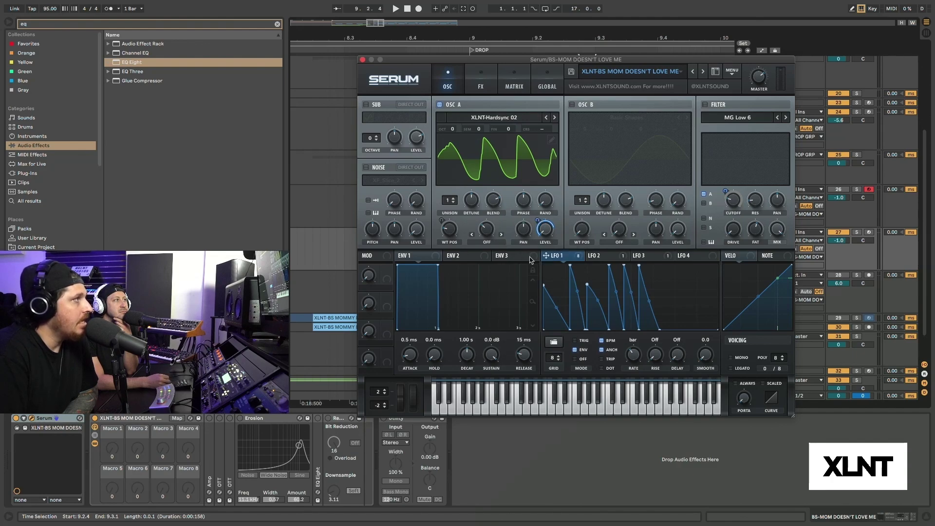
Turn off the bypass on LFO 2's modulation of oscillator A's wavetable position, and close the Serum window.
{"action": "left_click", "coordinate": [625, 256]}
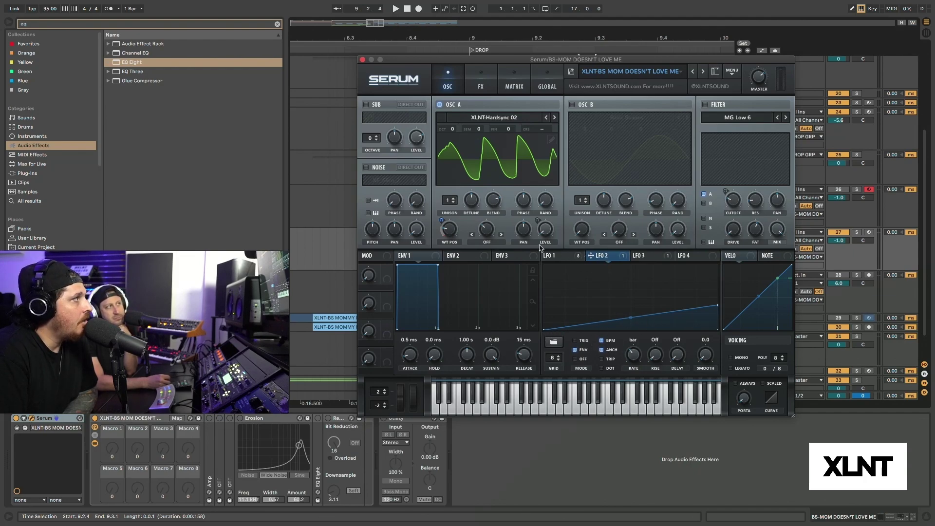
{"action": "right_click", "coordinate": [594, 254]}
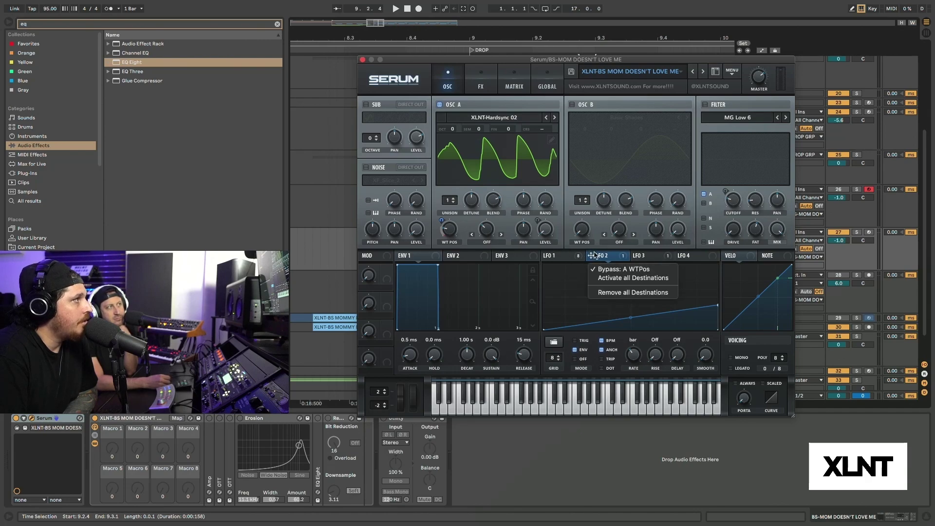
{"action": "left_click", "coordinate": [606, 268]}
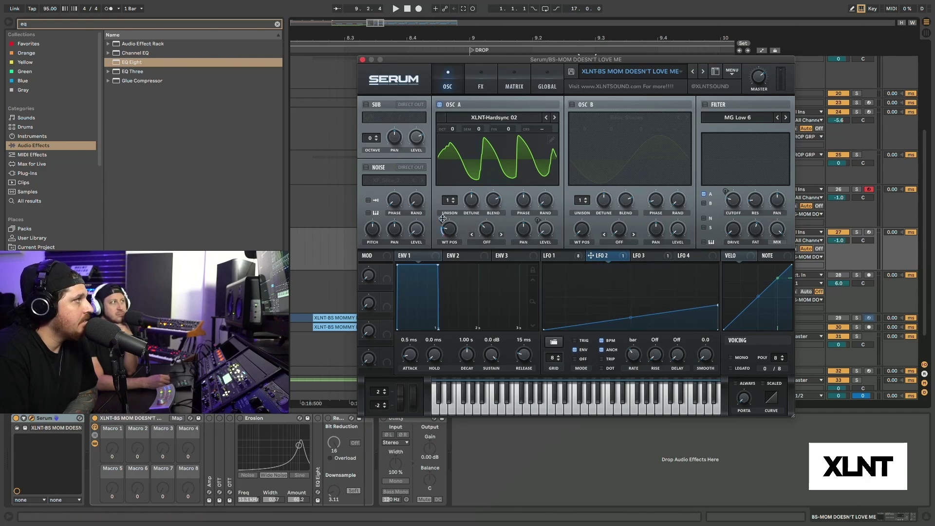
{"action": "mouse_move", "coordinate": [443, 218]}
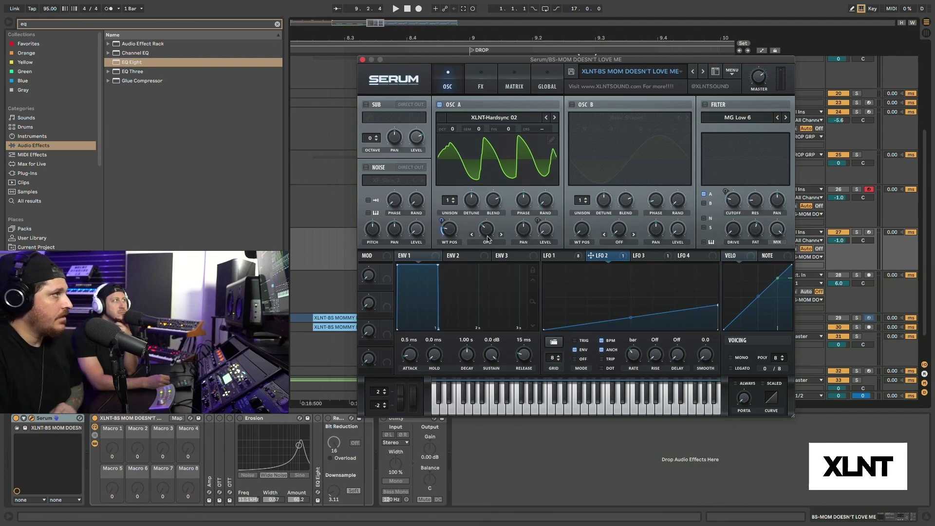
{"action": "left_click", "coordinate": [32, 419]}
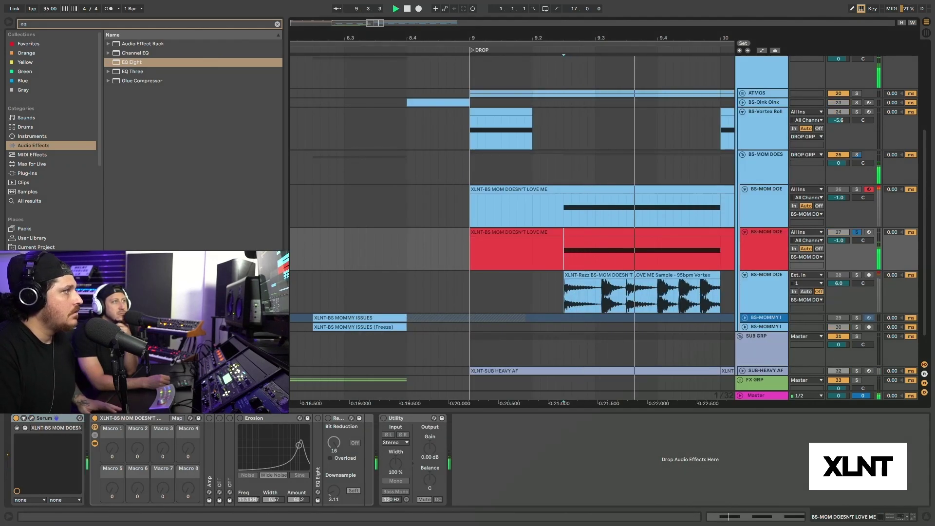
Reopen the red track's Serum, play the drop, and display LFO 3's shape.
{"action": "left_click", "coordinate": [32, 418]}
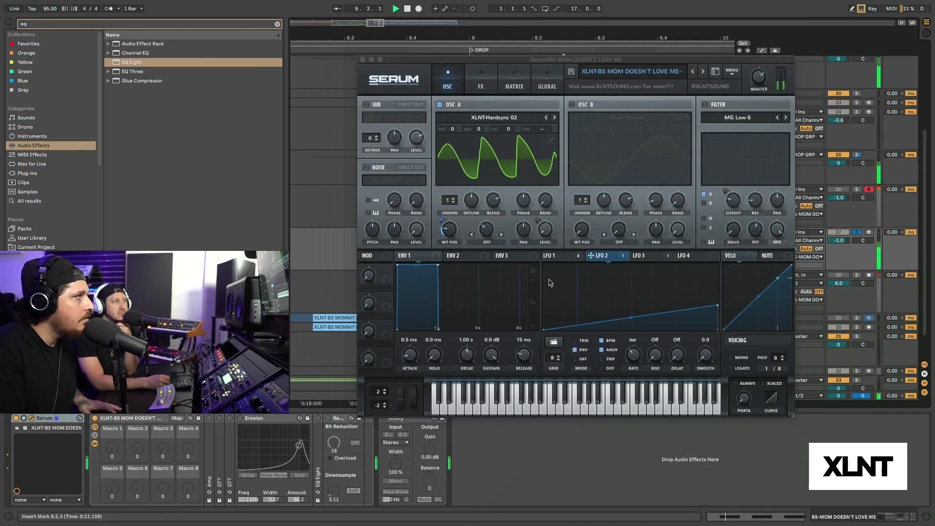
{"action": "key", "text": "space"}
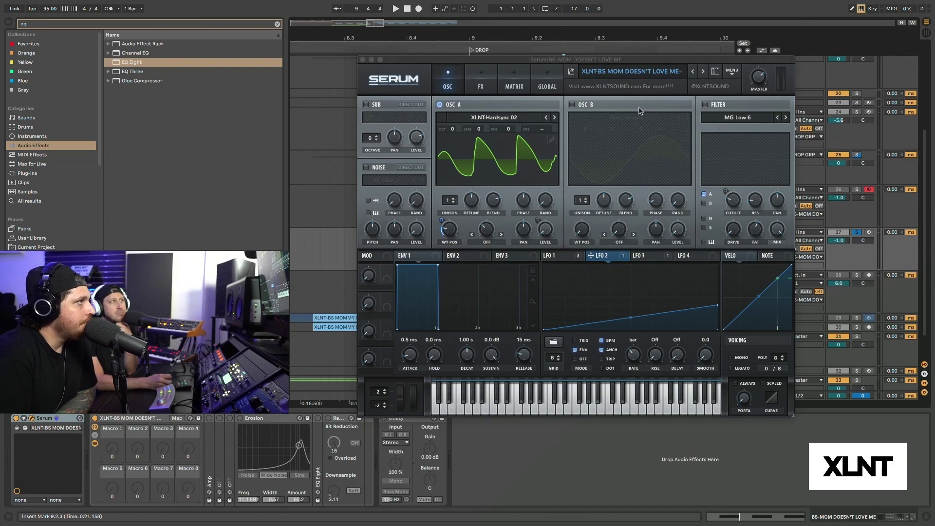
{"action": "left_click", "coordinate": [653, 259]}
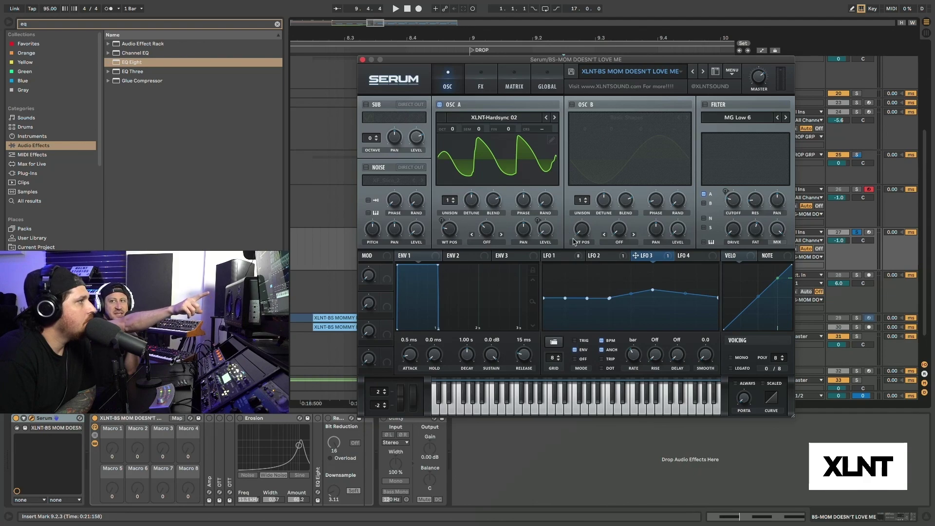
{"action": "key", "text": "space"}
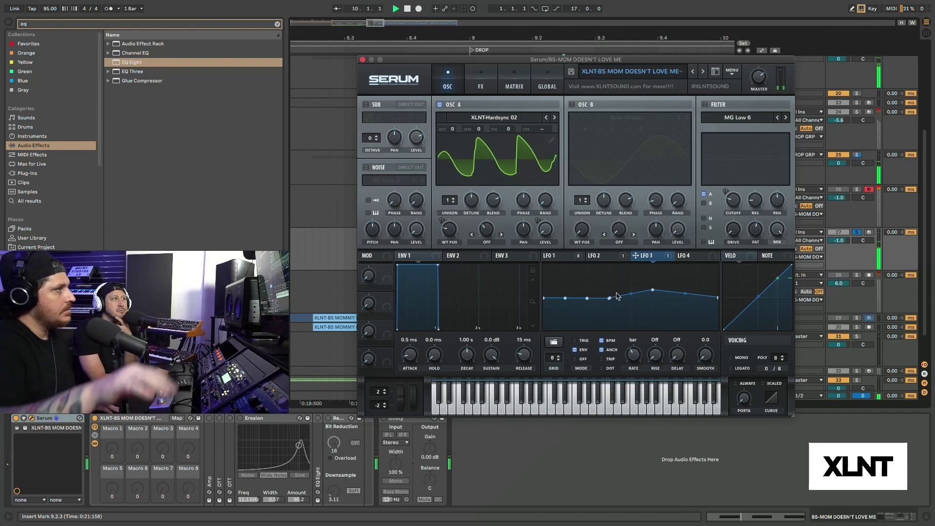
{"action": "key", "text": "space"}
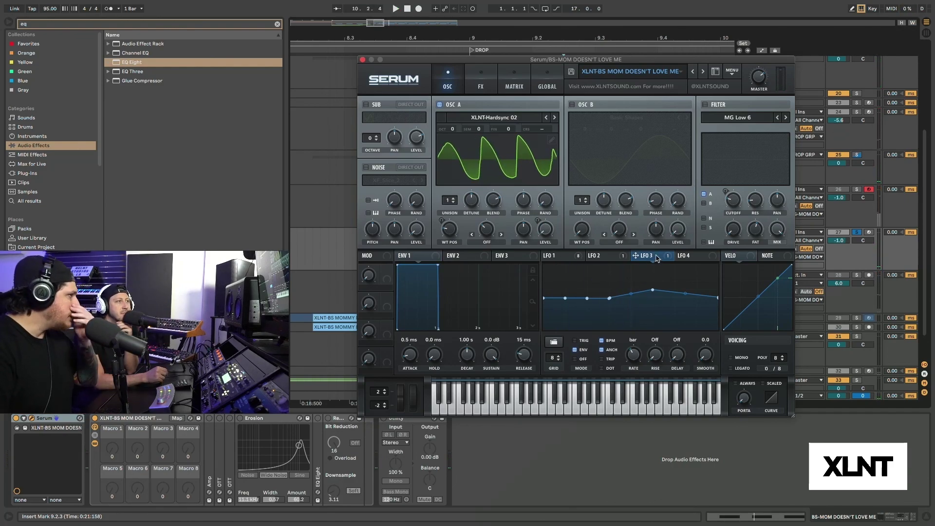
Turn off the bypass on LFO 3's modulation of master tuning and play the drop to hear it.
{"action": "left_click", "coordinate": [512, 89]}
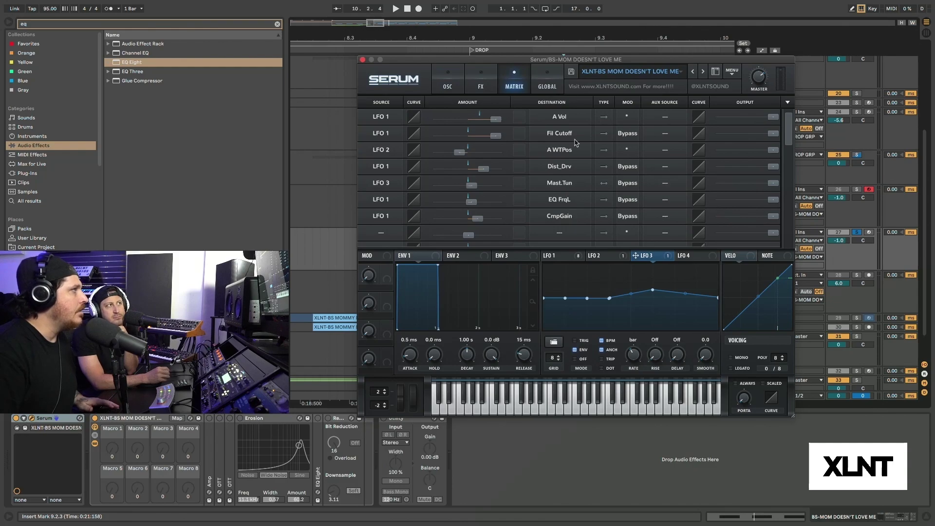
{"action": "scroll", "coordinate": [607, 163], "scroll_direction": "down", "scroll_amount": 7}
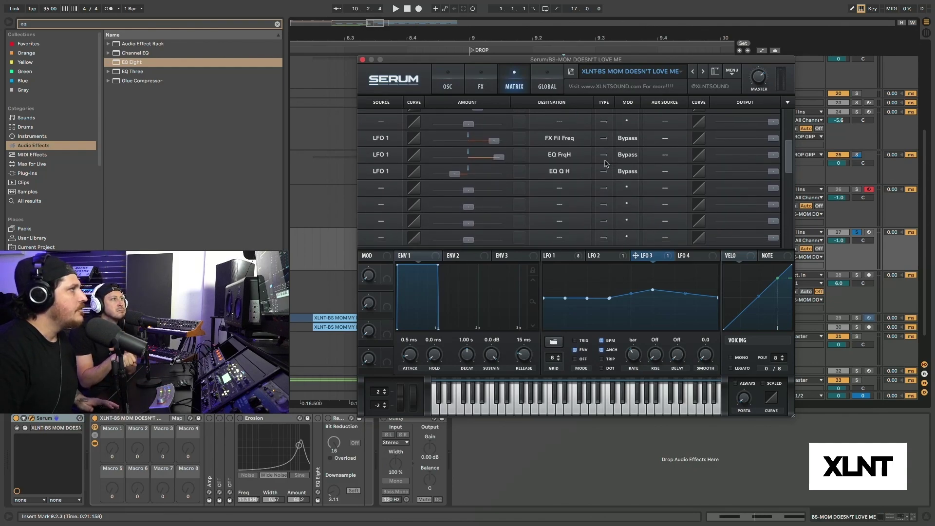
{"action": "scroll", "coordinate": [607, 164], "scroll_direction": "up", "scroll_amount": 6}
{"action": "scroll", "coordinate": [606, 164], "scroll_direction": "down", "scroll_amount": 1}
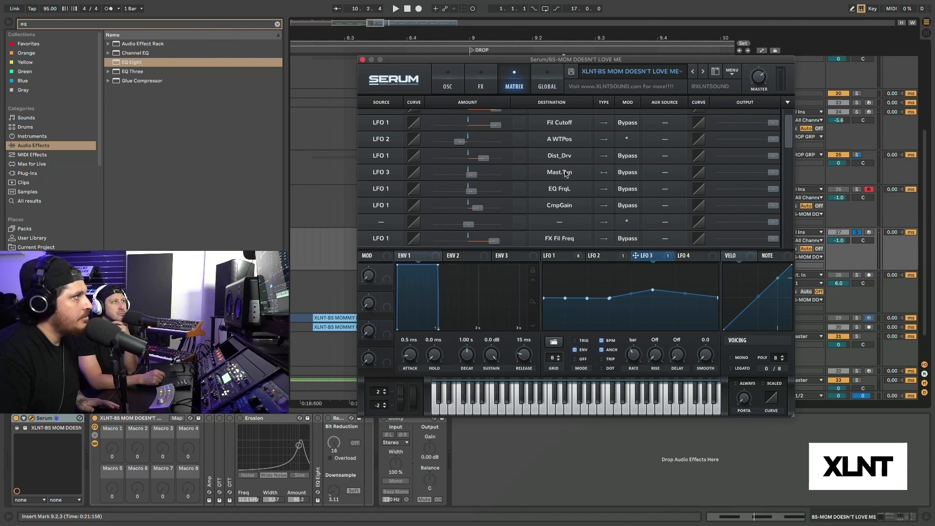
{"action": "left_click", "coordinate": [628, 172]}
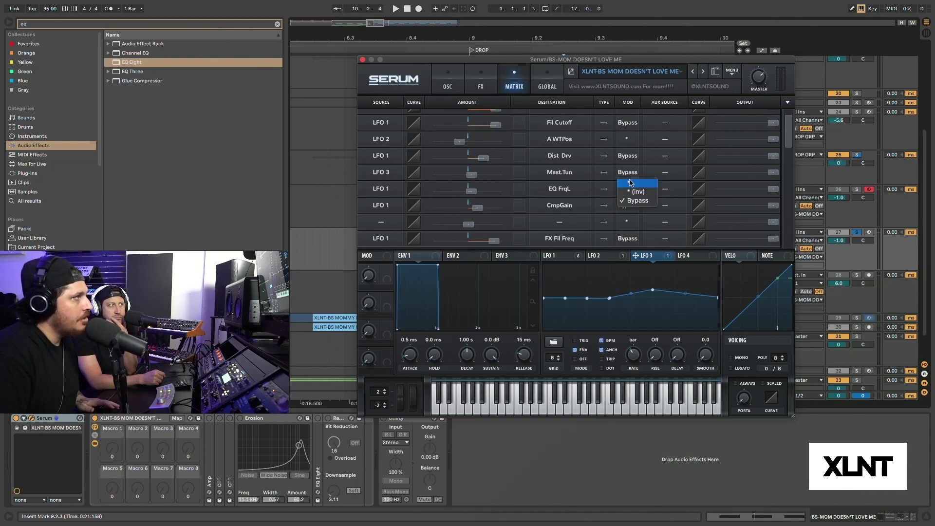
{"action": "left_click", "coordinate": [633, 183]}
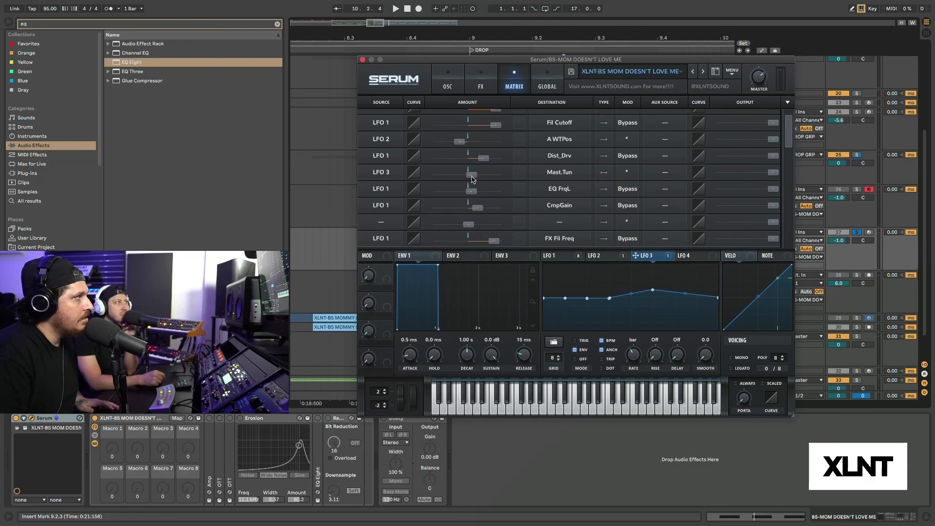
{"action": "key", "text": "space"}
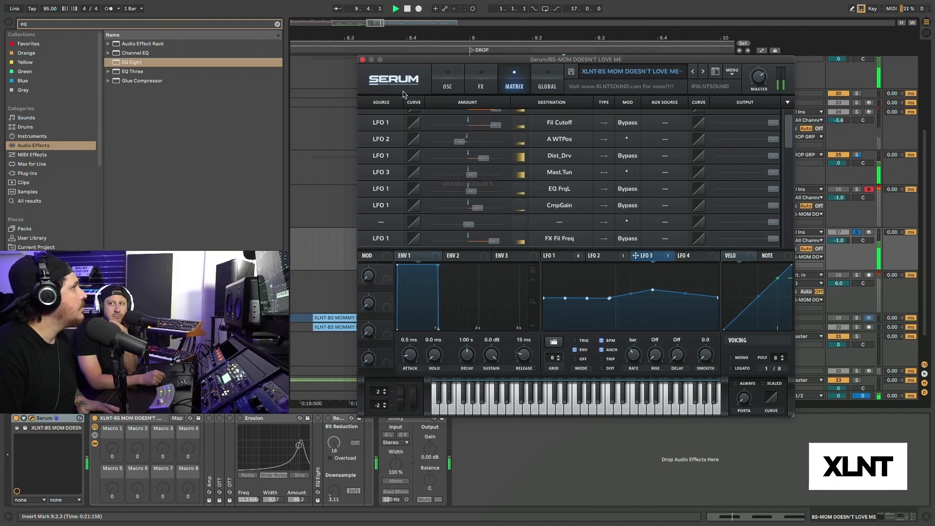
{"action": "key", "text": "space"}
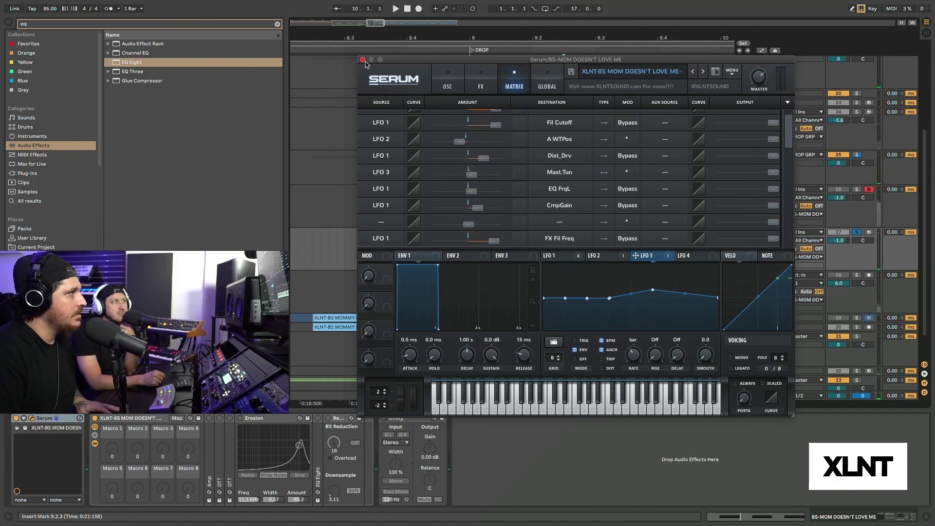
Set oscillator A's warp mode to FM (from B) and switch on oscillator B with the Basic Shapes wavetable.
{"action": "left_click", "coordinate": [438, 74]}
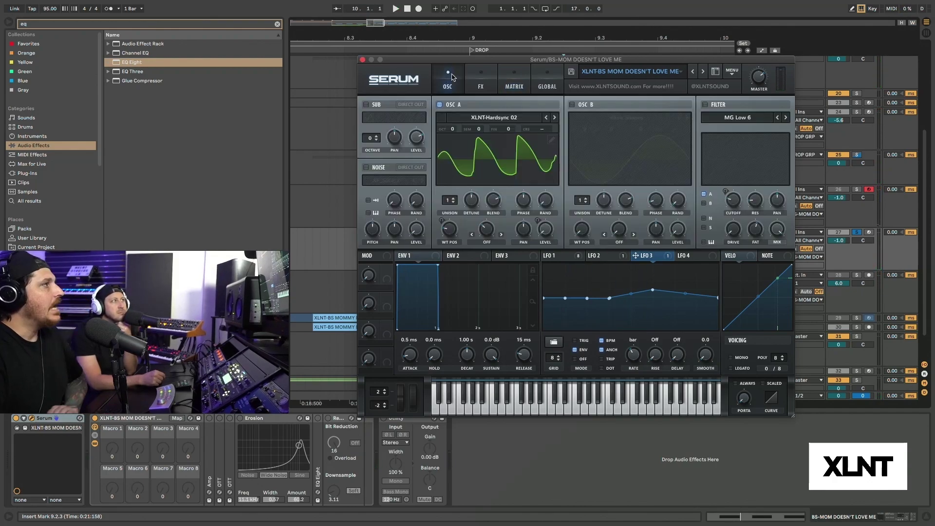
{"action": "left_click", "coordinate": [487, 246]}
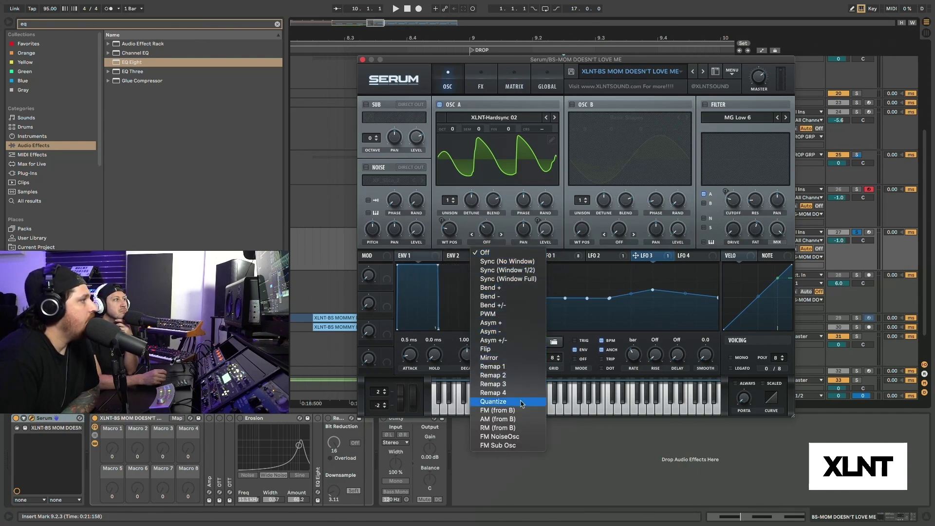
{"action": "left_click", "coordinate": [498, 410]}
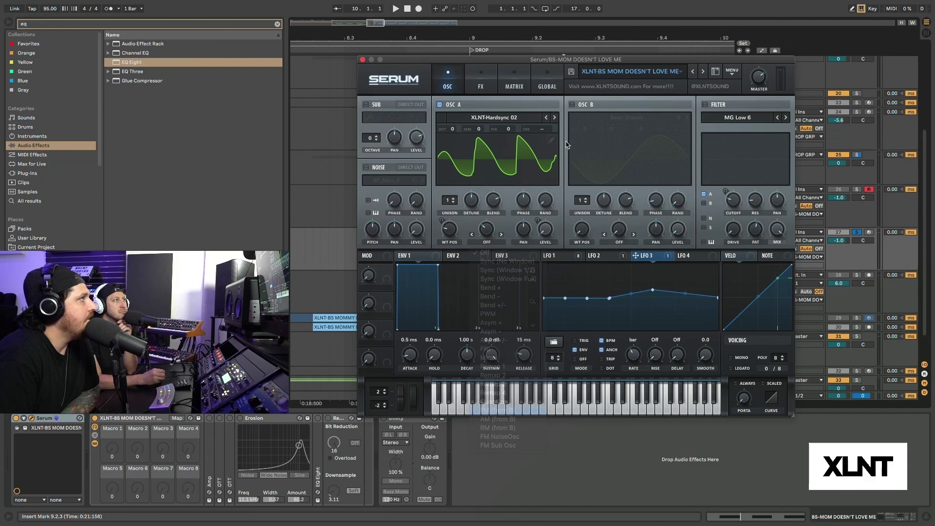
{"action": "left_click", "coordinate": [573, 104]}
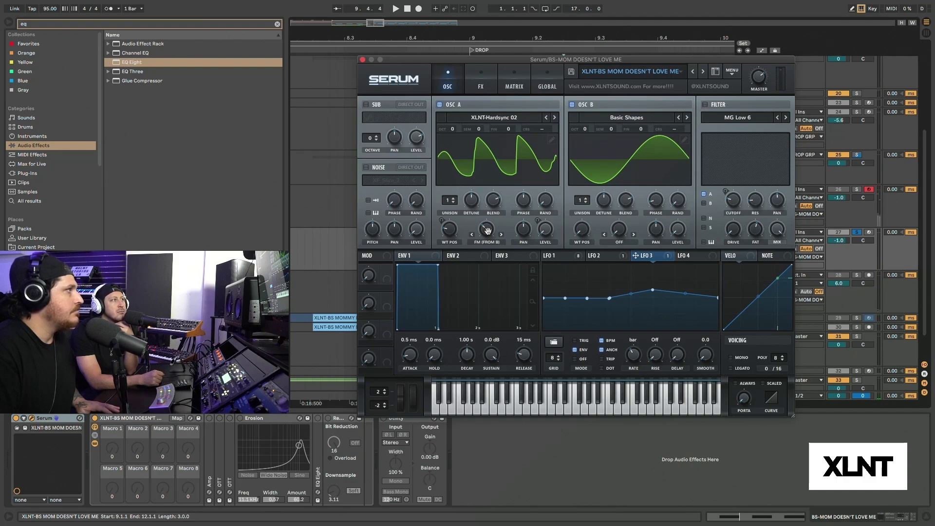
Switch on the MG Low 6 filter and activate LFO 1's modulation of its cutoff.
{"action": "left_click", "coordinate": [705, 104]}
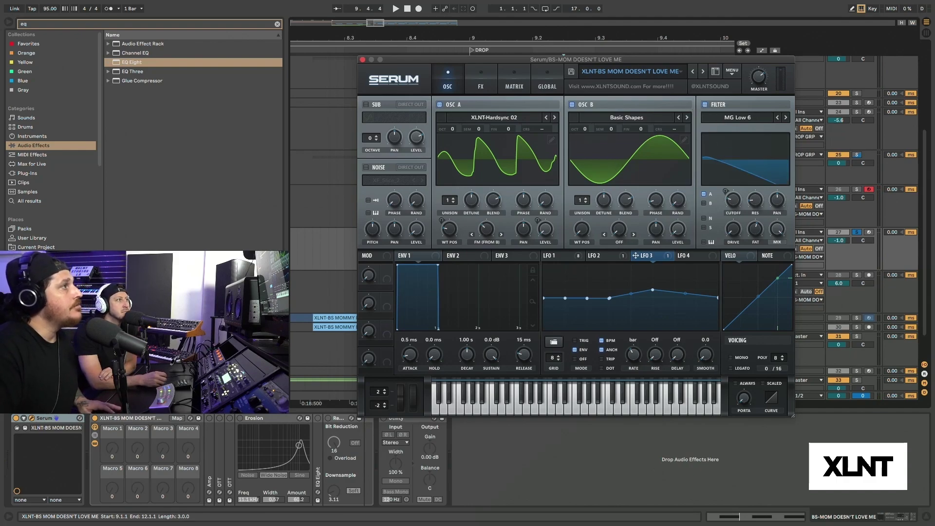
{"action": "left_click", "coordinate": [555, 255]}
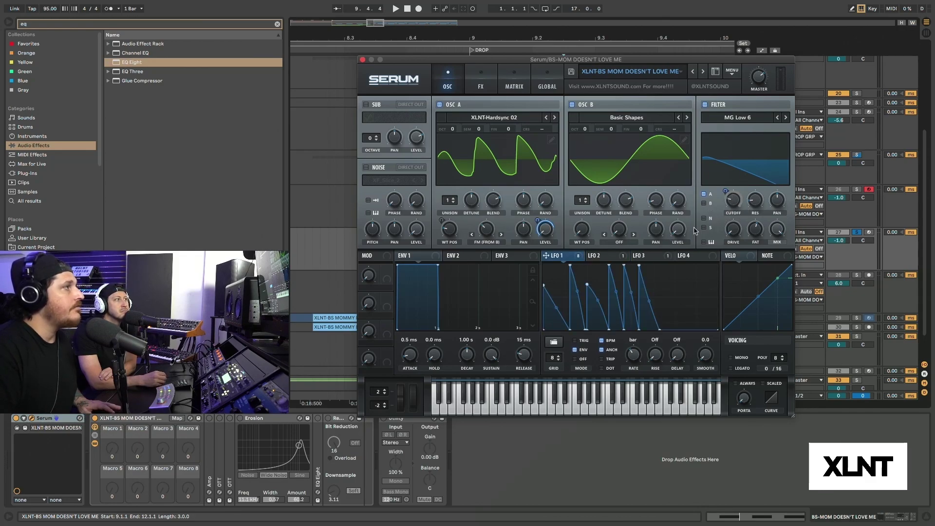
{"action": "right_click", "coordinate": [732, 200]}
{"action": "left_click", "coordinate": [760, 213]}
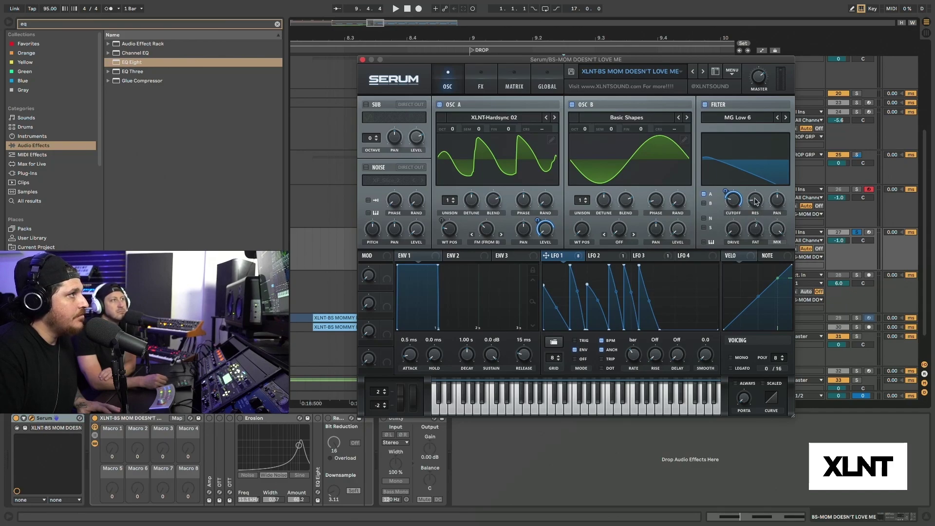
Play the drop, switch on the Asym distortion effect, and activate LFO 1's modulation of its drive.
{"action": "left_click", "coordinate": [479, 78]}
{"action": "key", "text": "space"}
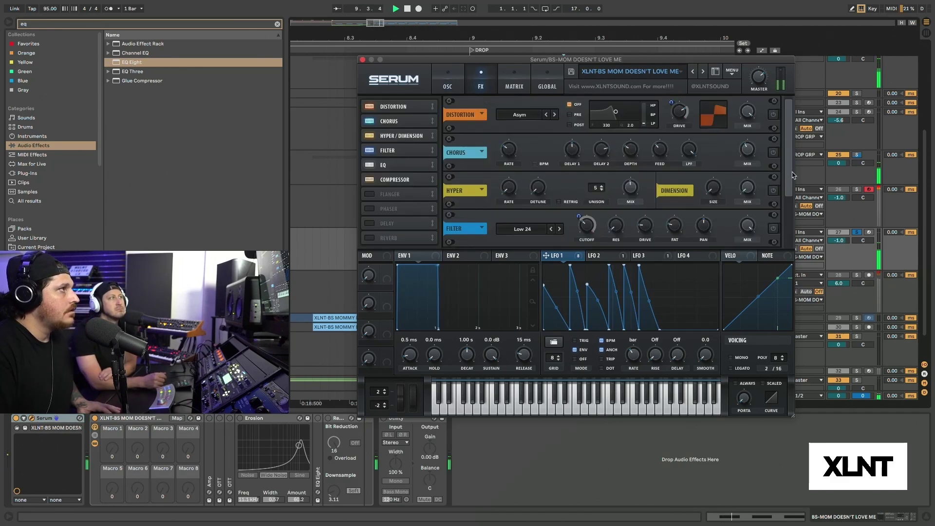
{"action": "key", "text": "space"}
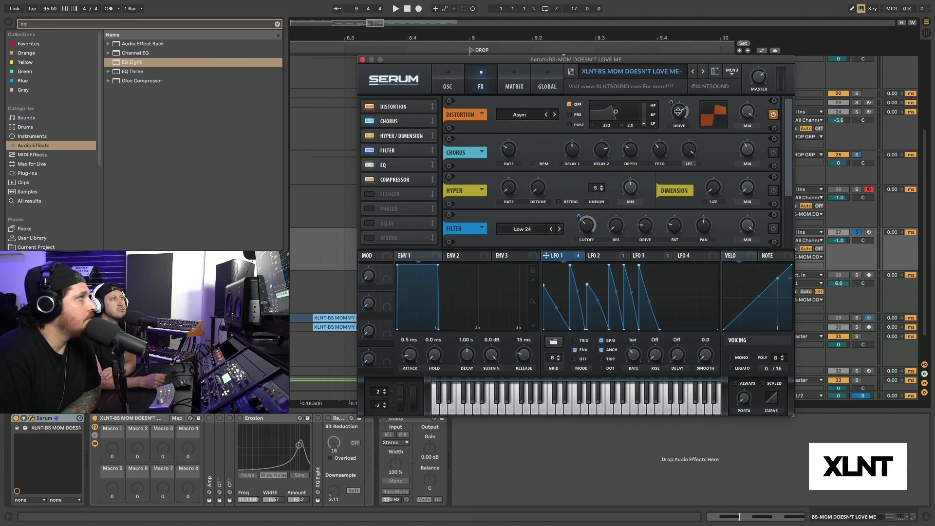
{"action": "right_click", "coordinate": [678, 115]}
{"action": "left_click", "coordinate": [672, 102]}
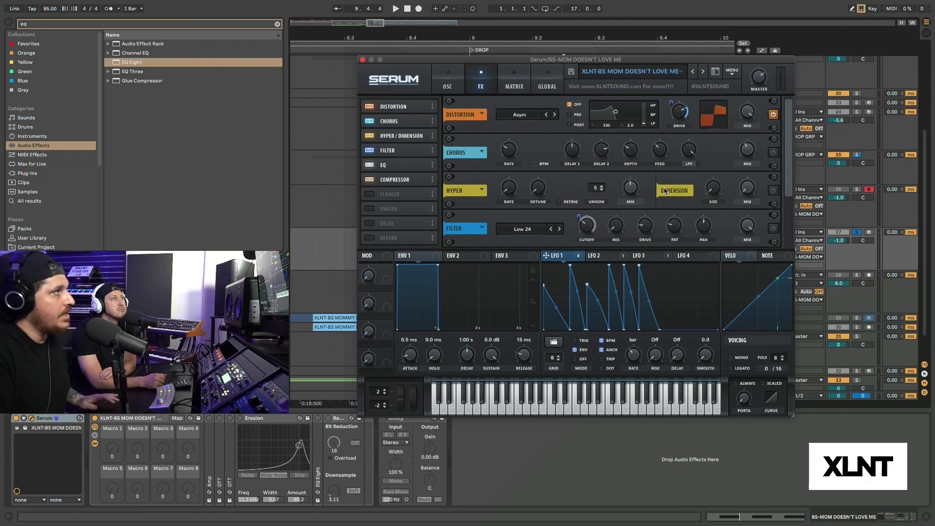
Switch on the chorus effect, check its delay, depth, feedback and mix settings, and play the drop.
{"action": "key", "text": "space"}
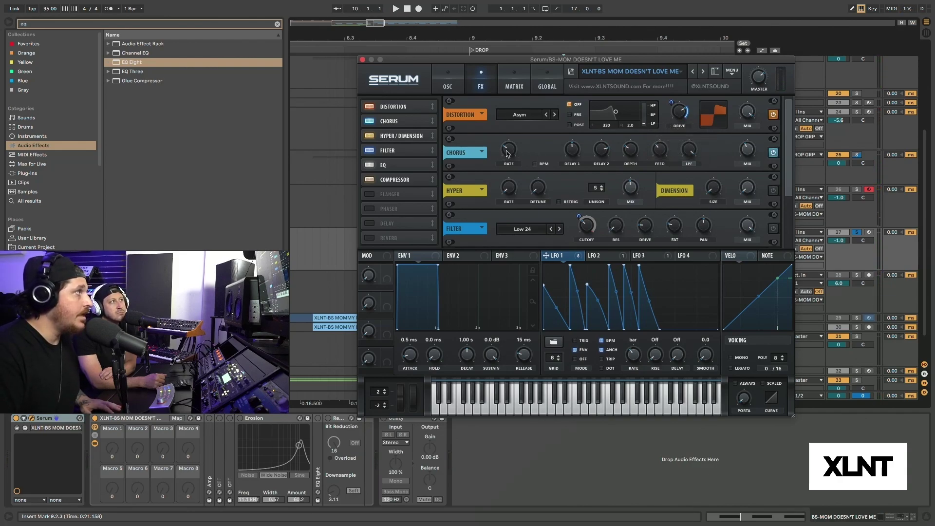
{"action": "mouse_move", "coordinate": [572, 149]}
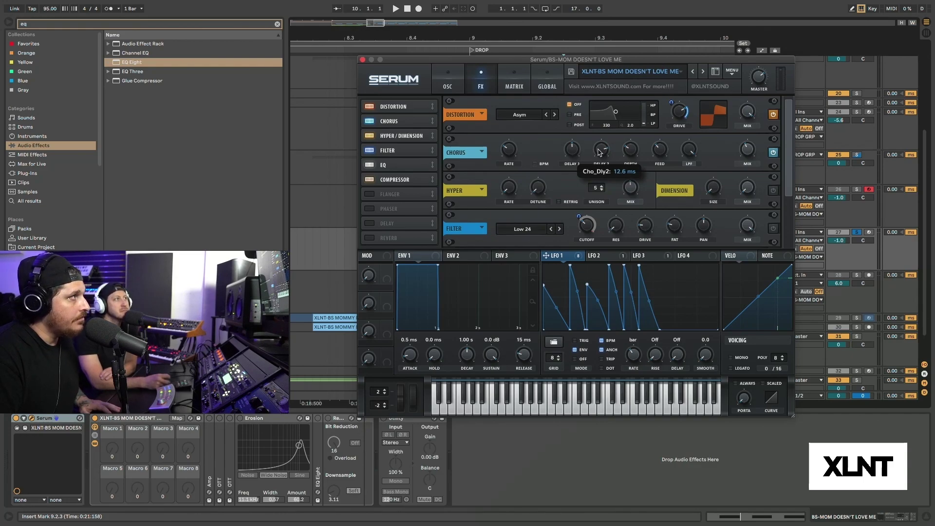
{"action": "mouse_move", "coordinate": [630, 152]}
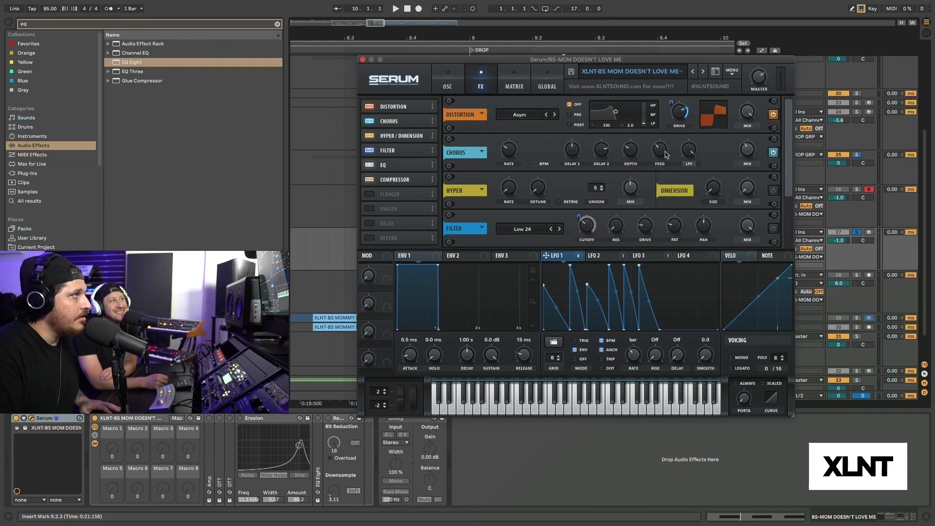
{"action": "mouse_move", "coordinate": [659, 153]}
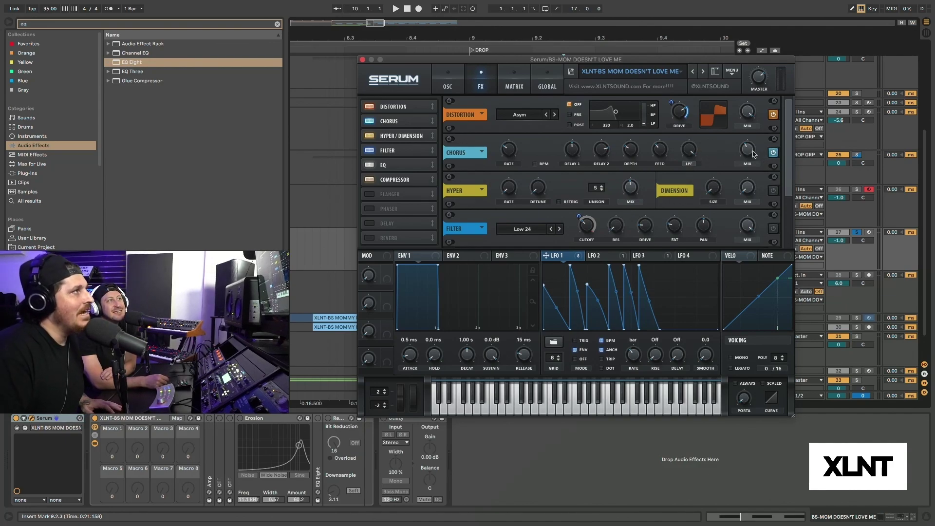
{"action": "mouse_move", "coordinate": [754, 154]}
{"action": "key", "text": "space"}
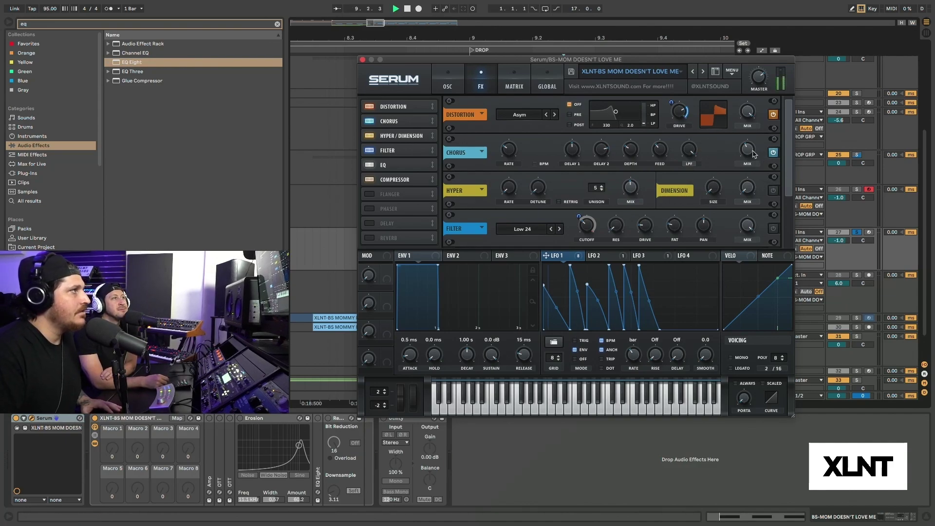
{"action": "key", "text": "space"}
Switch on the Hyper/Dimension effect, comparing the drop with it off and on during playback.
{"action": "scroll", "coordinate": [766, 162], "scroll_direction": "down", "scroll_amount": 3}
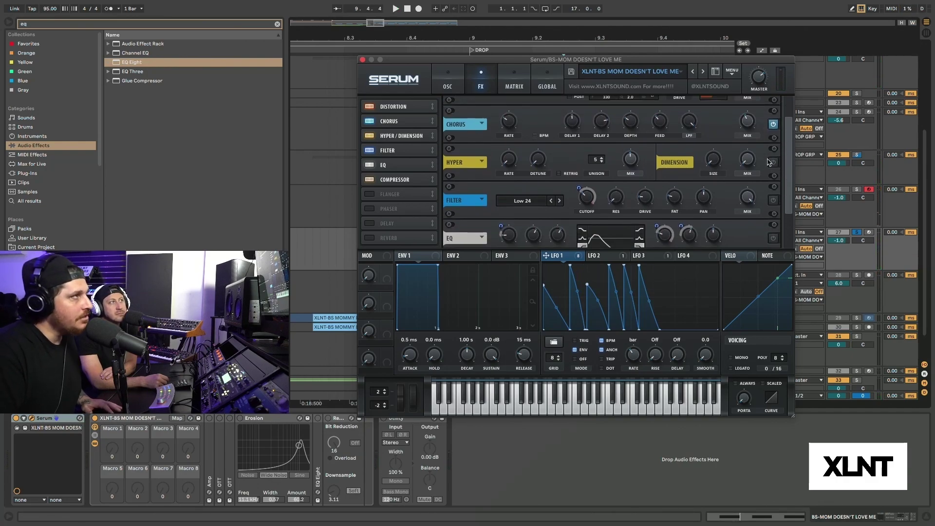
{"action": "left_click", "coordinate": [774, 162]}
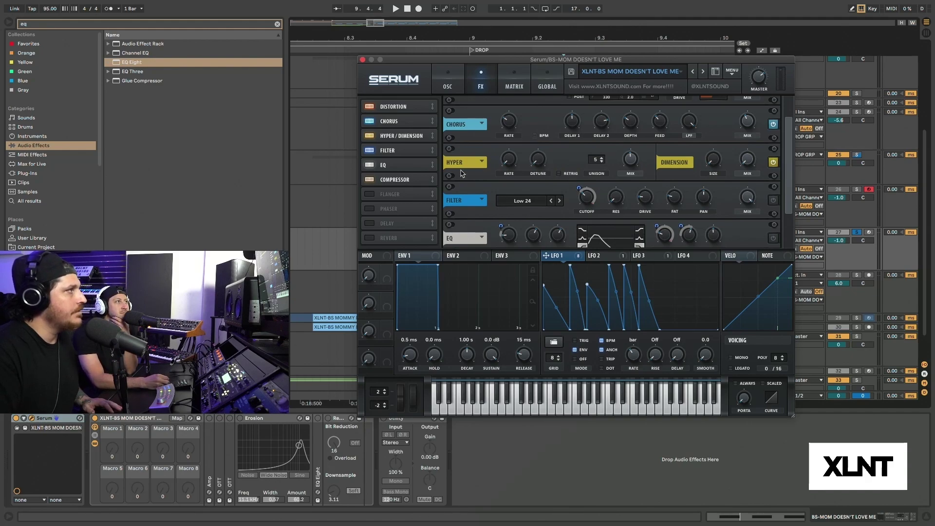
{"action": "mouse_move", "coordinate": [630, 161]}
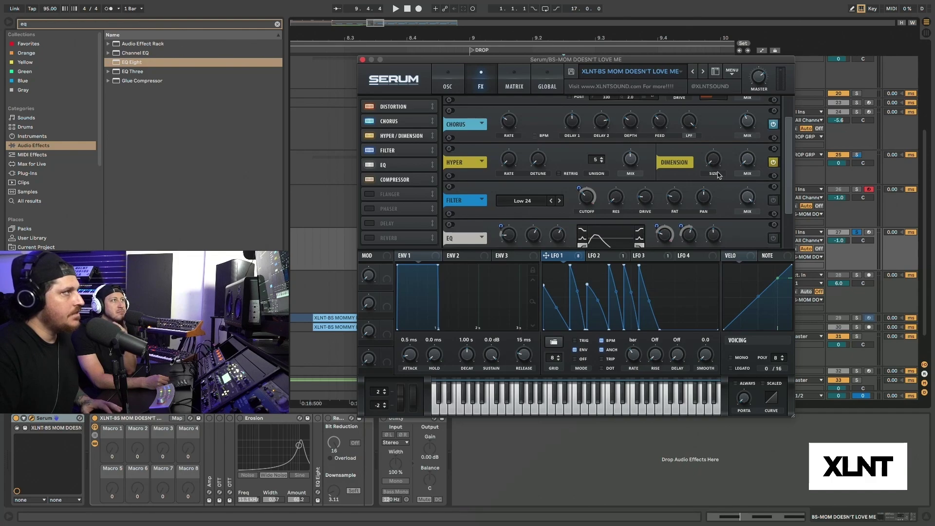
{"action": "left_click", "coordinate": [773, 163]}
{"action": "key", "text": "space"}
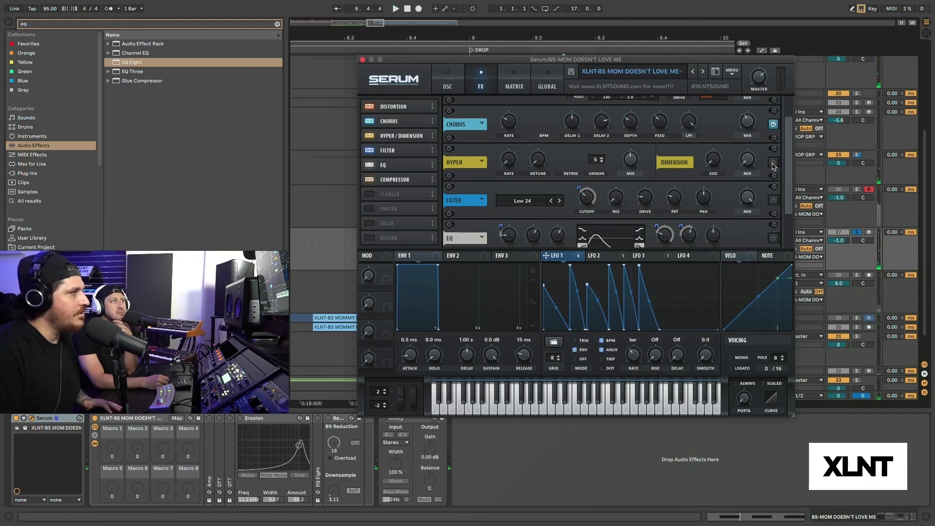
{"action": "left_click", "coordinate": [773, 163]}
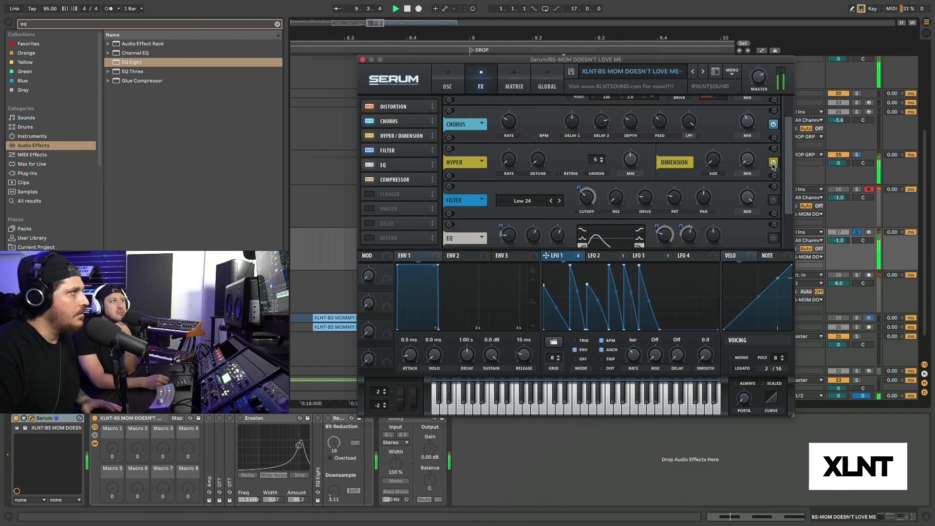
{"action": "key", "text": "space"}
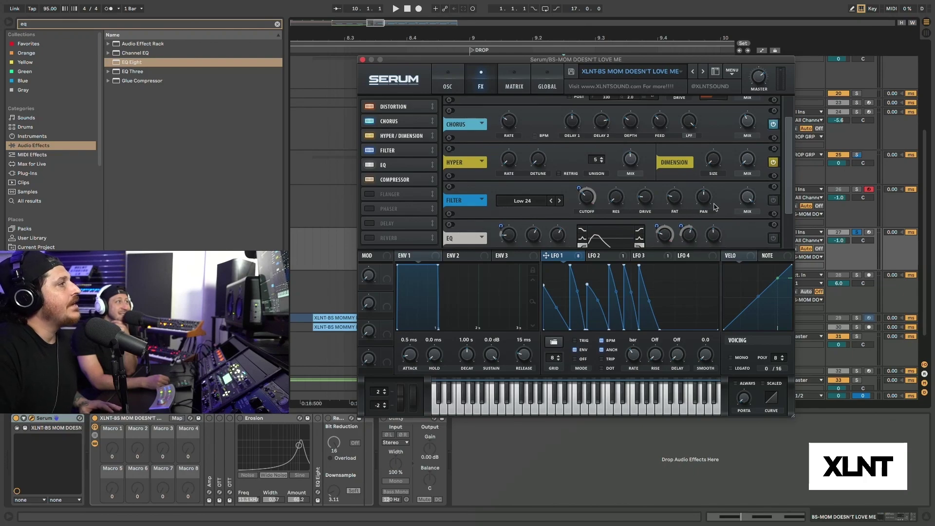
Switch on the Low 24 filter in the effects rack and activate LFO 1's modulation of its cutoff.
{"action": "left_click", "coordinate": [774, 200]}
{"action": "left_click", "coordinate": [520, 204]}
{"action": "left_click", "coordinate": [520, 196]}
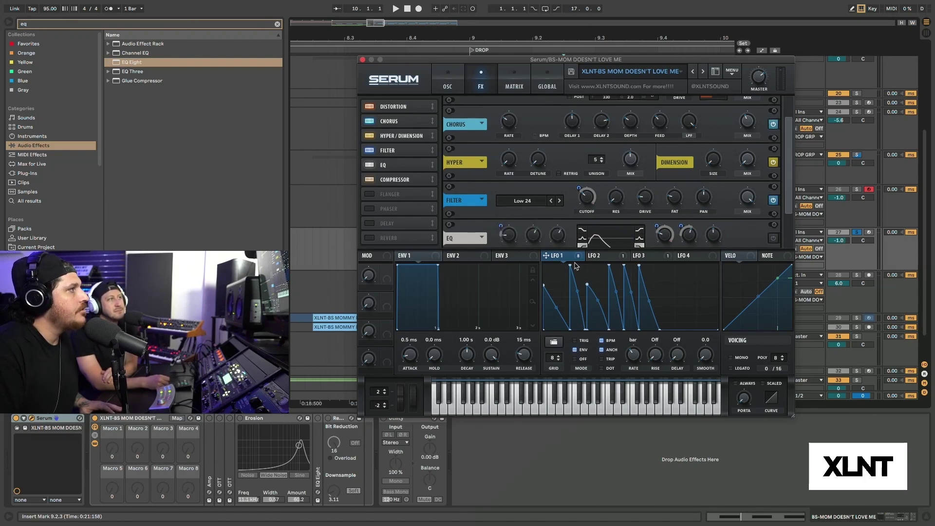
{"action": "right_click", "coordinate": [585, 203]}
{"action": "left_click", "coordinate": [592, 210]}
{"action": "mouse_move", "coordinate": [578, 187]}
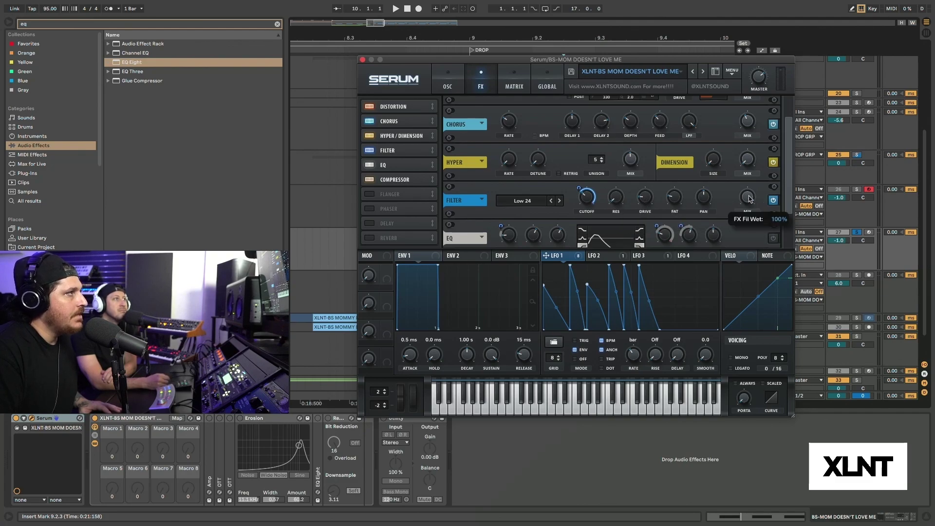
Play the drop to hear it through the modulated Low 24 filter.
{"action": "key", "text": "space"}
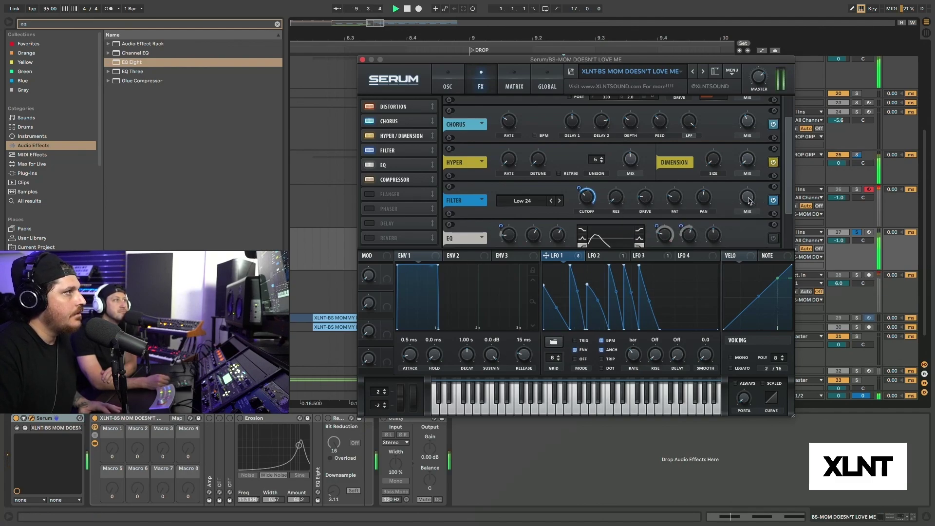
{"action": "key", "text": "space"}
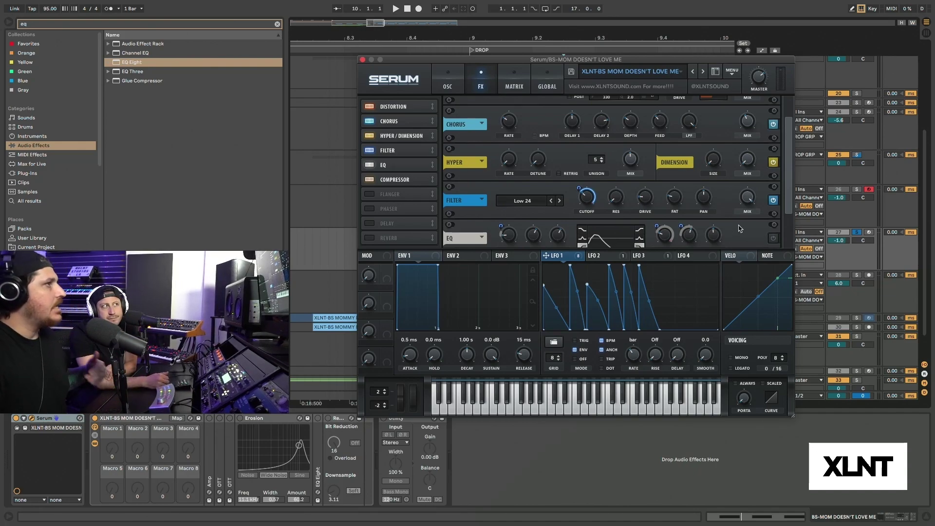
Activate LFO 1's modulation of the EQ's low-band frequency and play the drop.
{"action": "left_click_drag", "start_coordinate": [785, 187], "coordinate": [785, 222]}
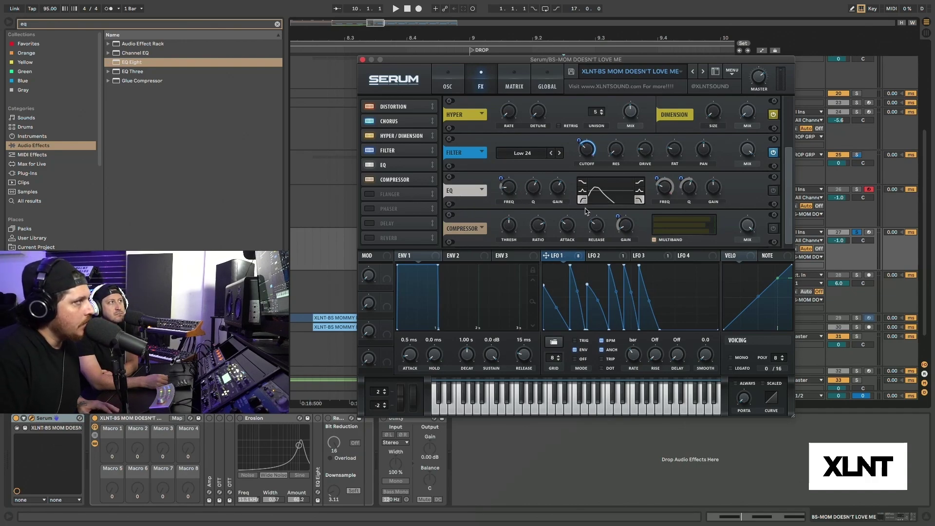
{"action": "mouse_move", "coordinate": [514, 194]}
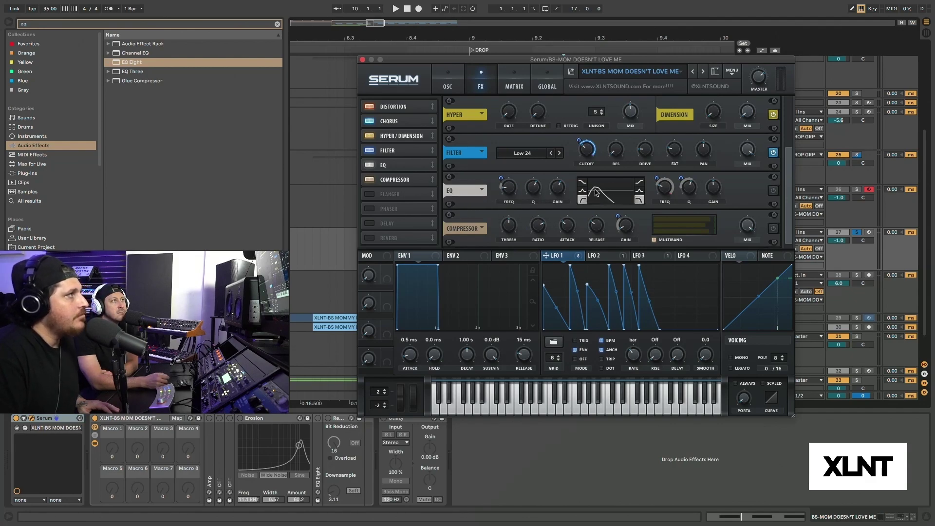
{"action": "mouse_move", "coordinate": [673, 191]}
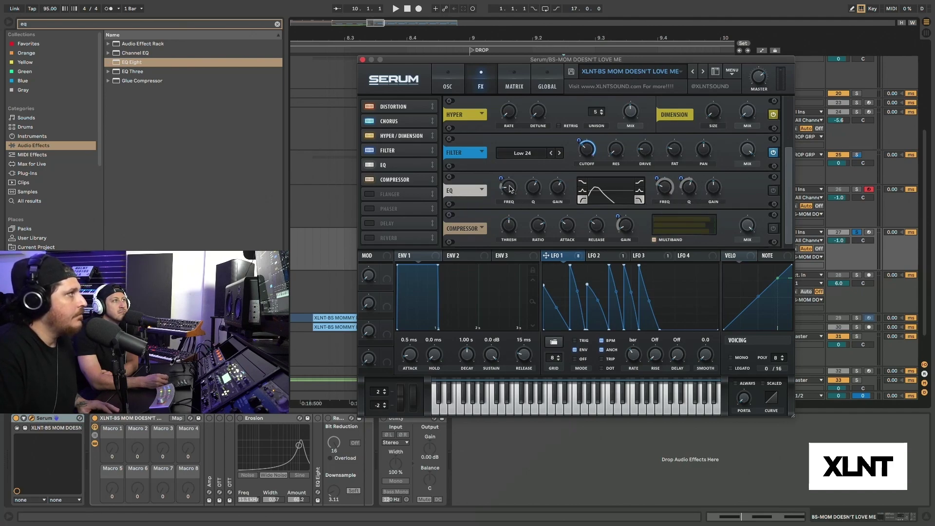
{"action": "right_click", "coordinate": [501, 175]}
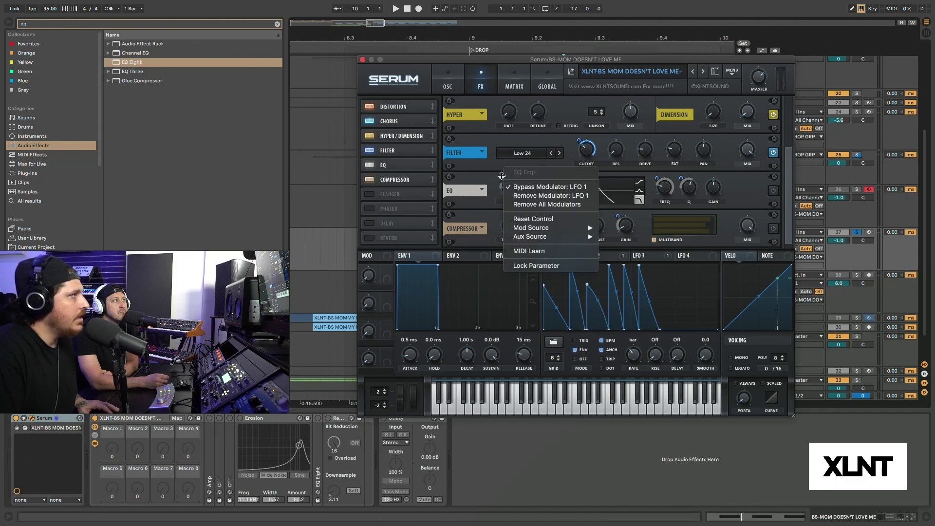
{"action": "left_click", "coordinate": [501, 179]}
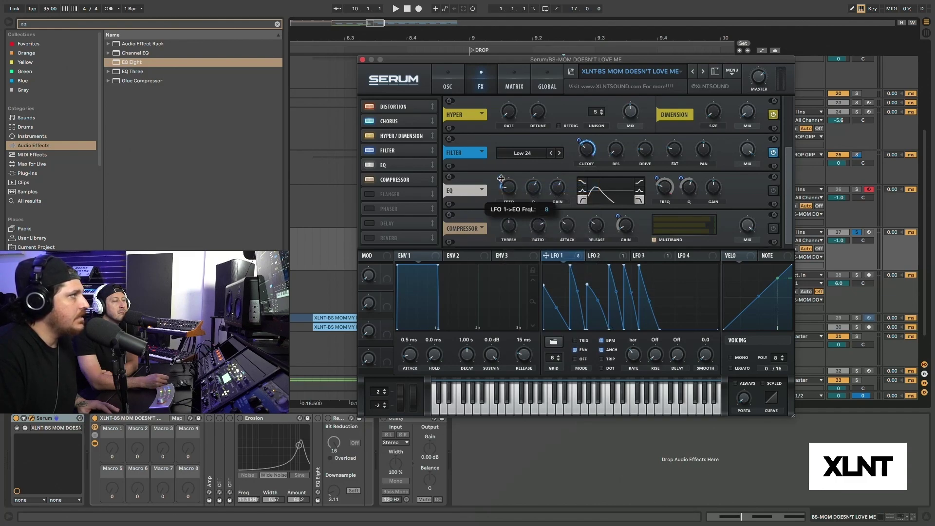
{"action": "key", "text": "space"}
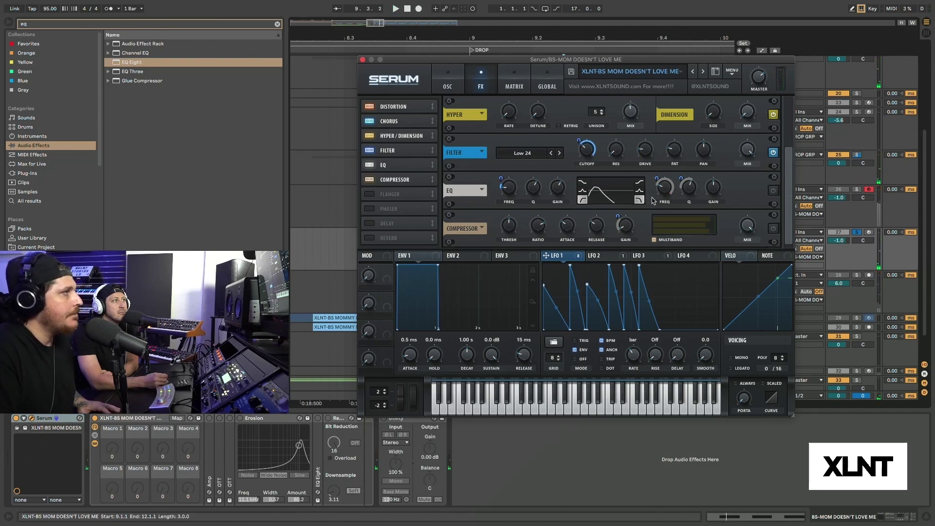
Activate LFO 1's modulation of the EQ's high-band frequency, switch the EQ on and play the drop.
{"action": "right_click", "coordinate": [662, 184]}
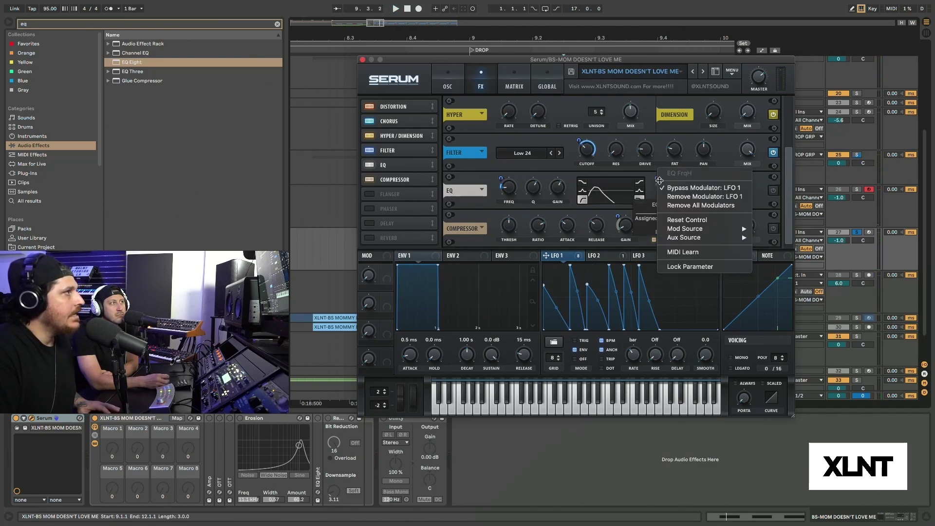
{"action": "left_click", "coordinate": [663, 187]}
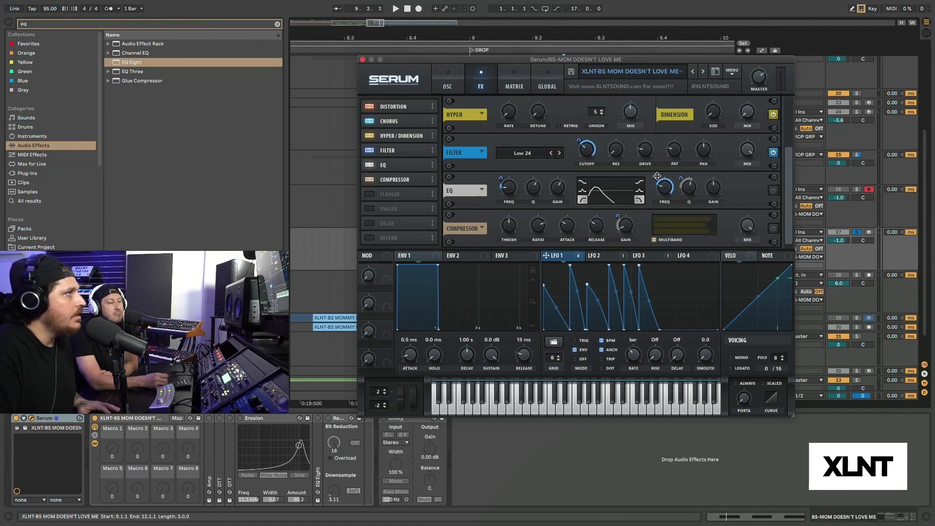
{"action": "key", "text": "space"}
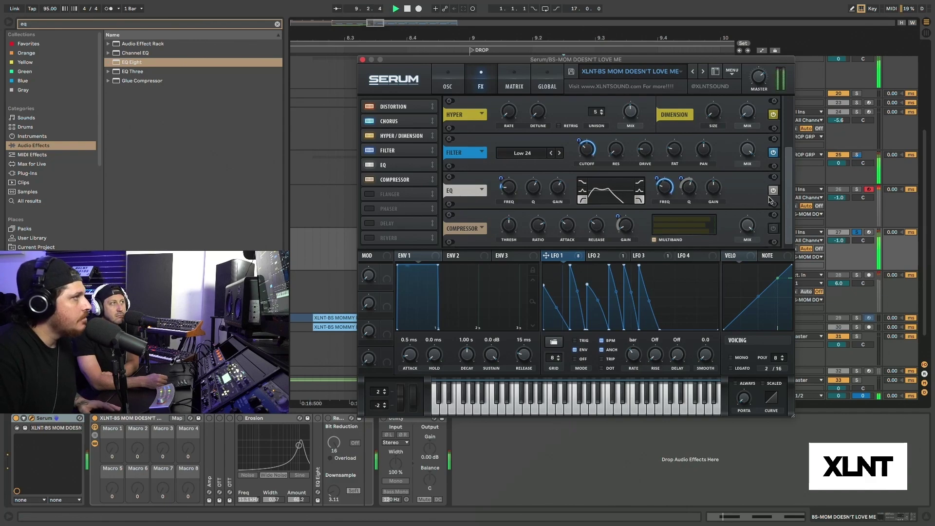
{"action": "key", "text": "space"}
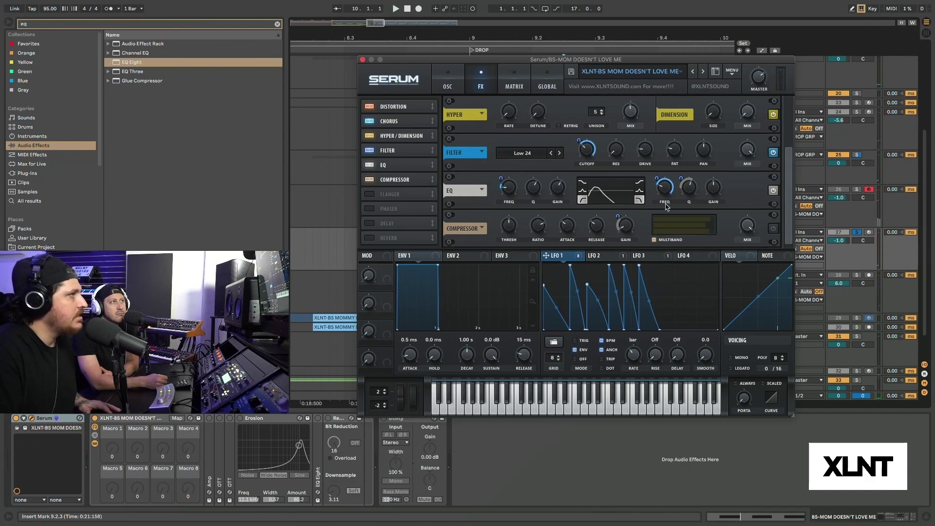
Activate LFO 1's modulation of the EQ's high-band Q and play the drop.
{"action": "right_click", "coordinate": [689, 183]}
{"action": "left_click", "coordinate": [701, 201]}
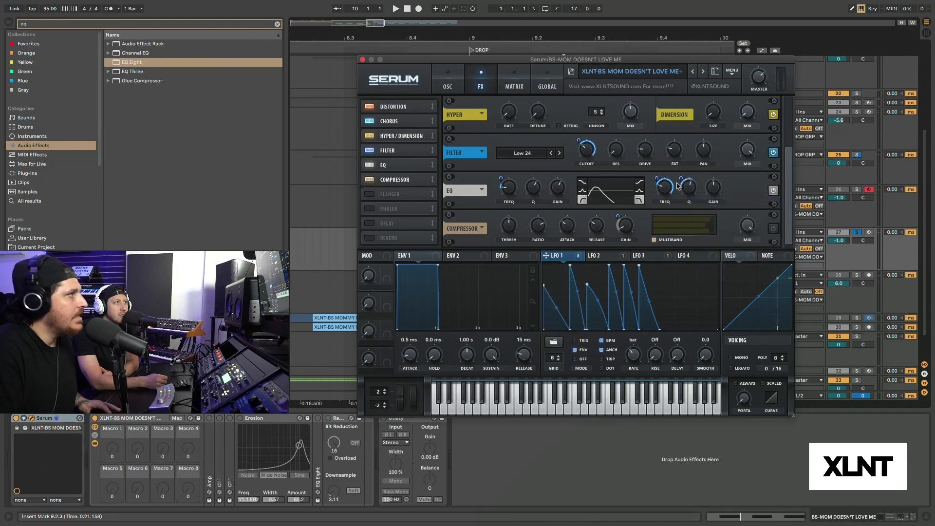
{"action": "key", "text": "space"}
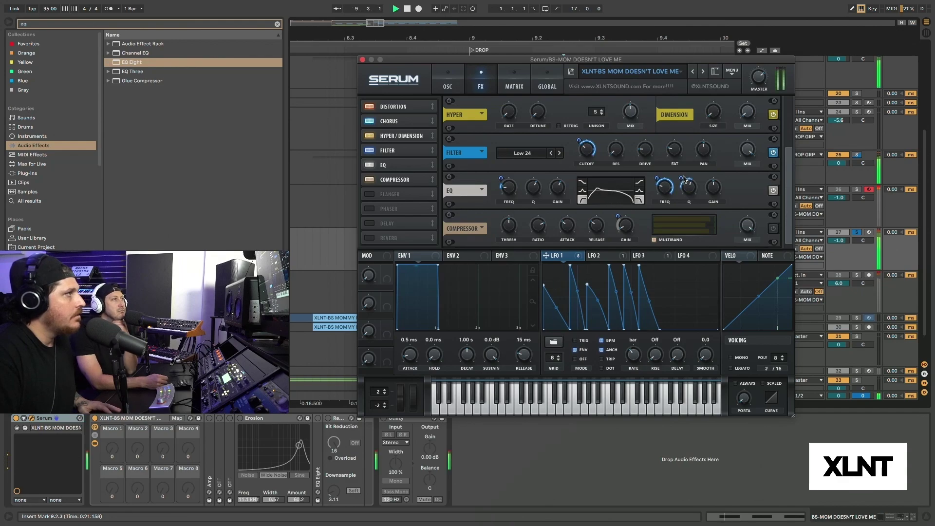
{"action": "key", "text": "space"}
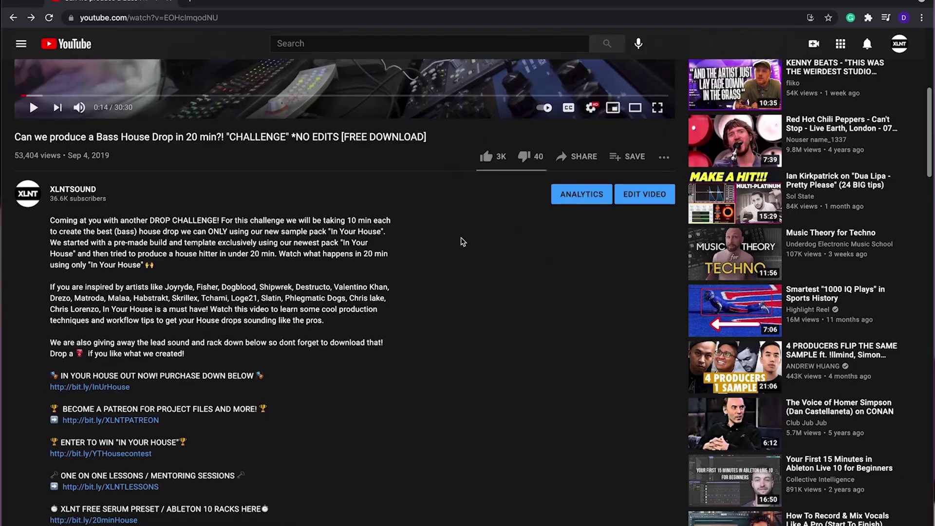
Switch to the browser, open the XLNT Patreon link in the YouTube video description and review the membership tiers.
{"action": "scroll", "coordinate": [455, 244], "scroll_direction": "down", "scroll_amount": 1}
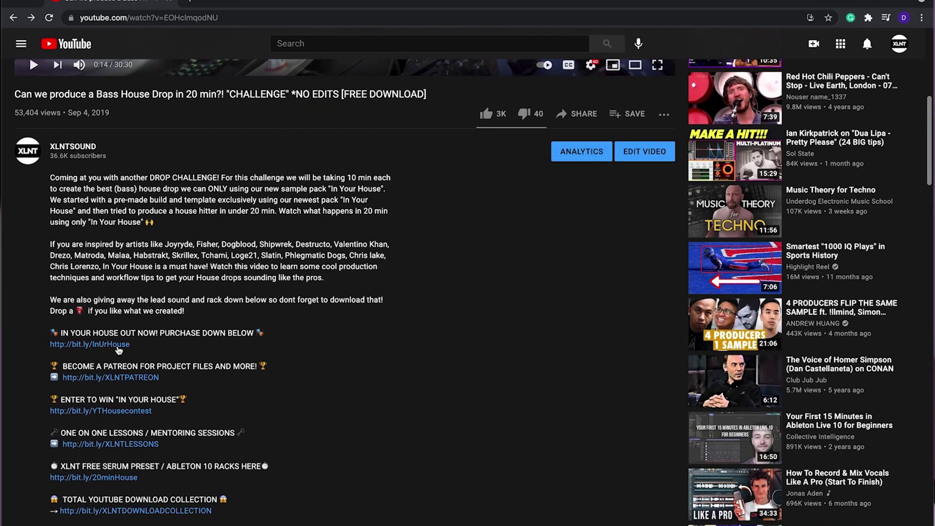
{"action": "left_click", "coordinate": [117, 379]}
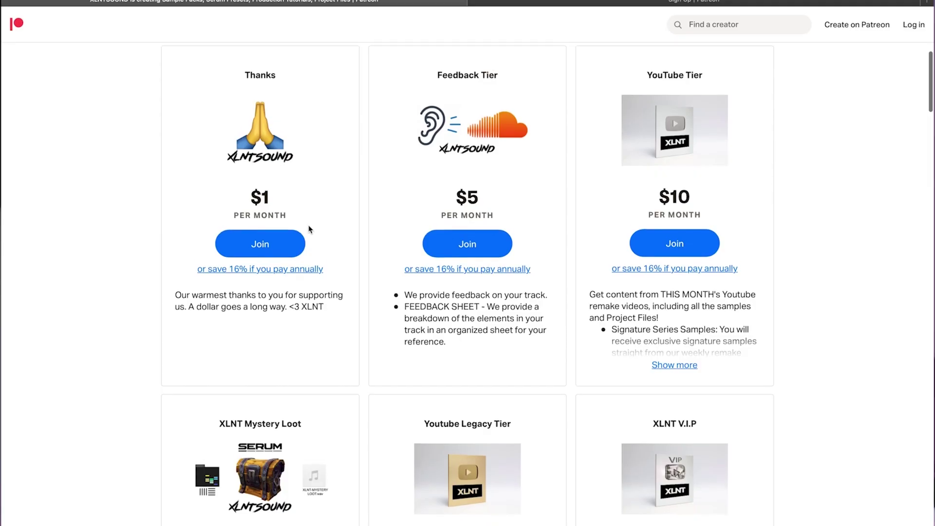
{"action": "scroll", "coordinate": [500, 261], "scroll_direction": "down", "scroll_amount": 1}
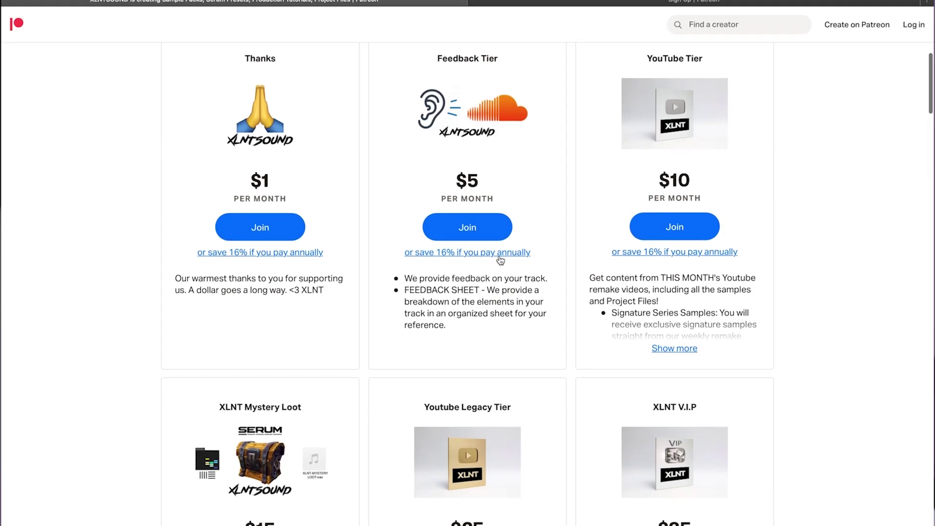
{"action": "scroll", "coordinate": [580, 270], "scroll_direction": "down", "scroll_amount": 6}
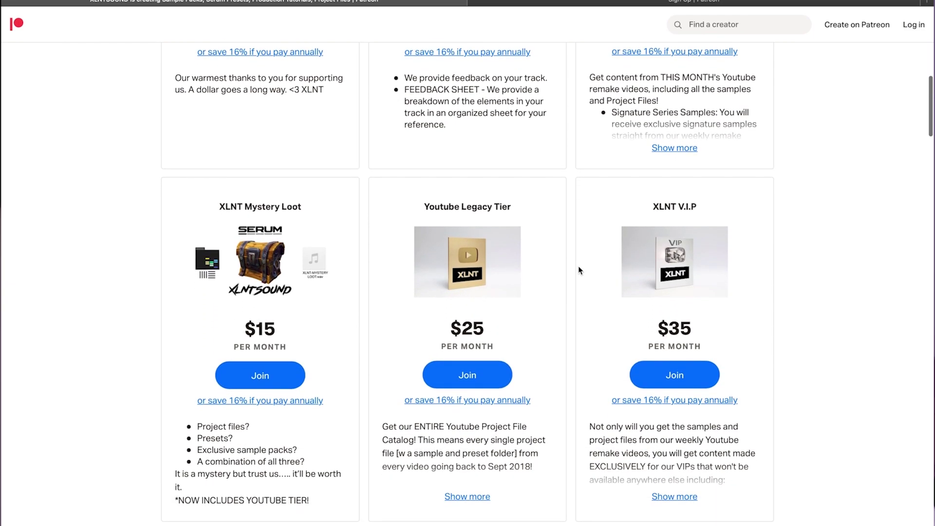
{"action": "scroll", "coordinate": [579, 271], "scroll_direction": "down", "scroll_amount": 1}
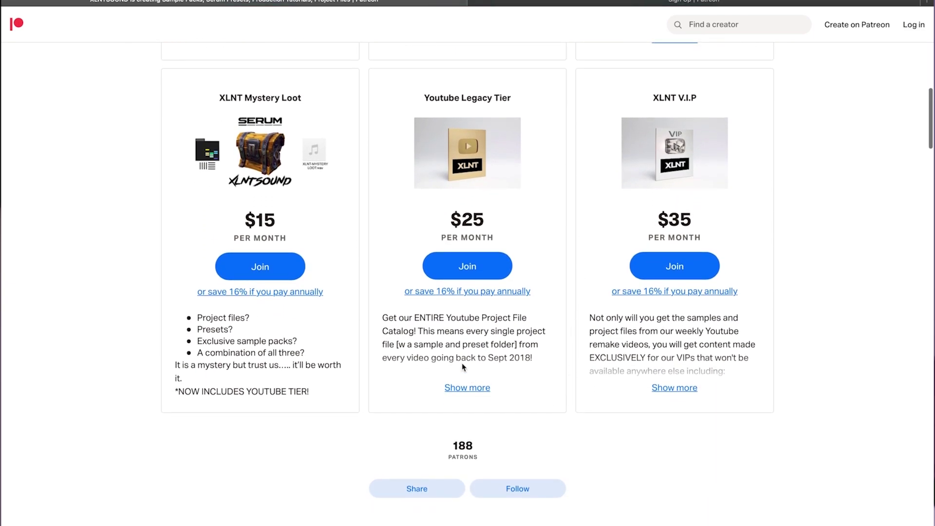
{"action": "scroll", "coordinate": [462, 363], "scroll_direction": "up", "scroll_amount": 2}
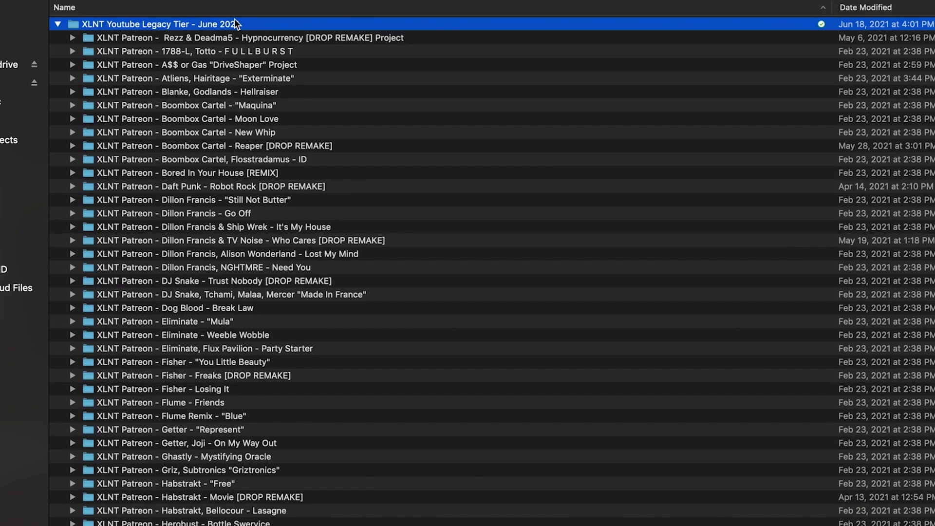
Switch to Finder and look through the project folders in XLNT Youtube Legacy Tier.
{"action": "scroll", "coordinate": [261, 190], "scroll_direction": "down", "scroll_amount": 8}
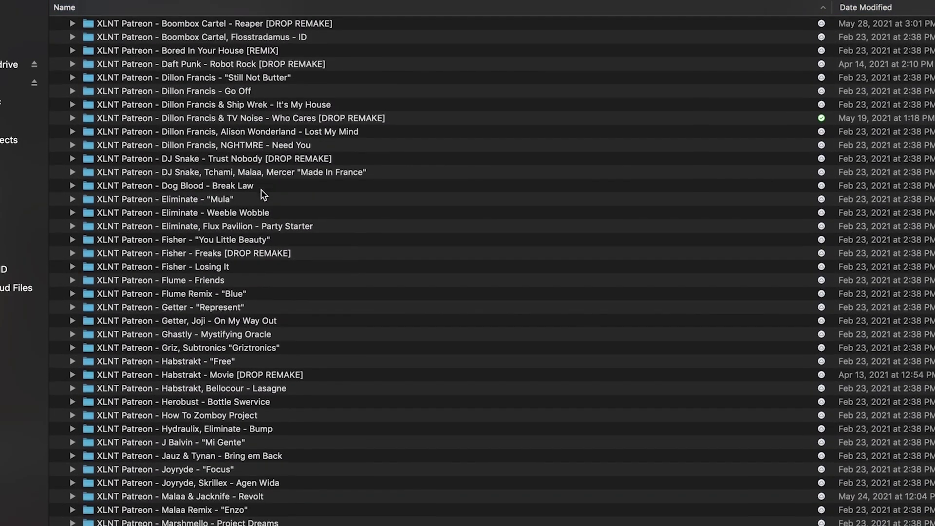
{"action": "scroll", "coordinate": [261, 190], "scroll_direction": "down", "scroll_amount": 12}
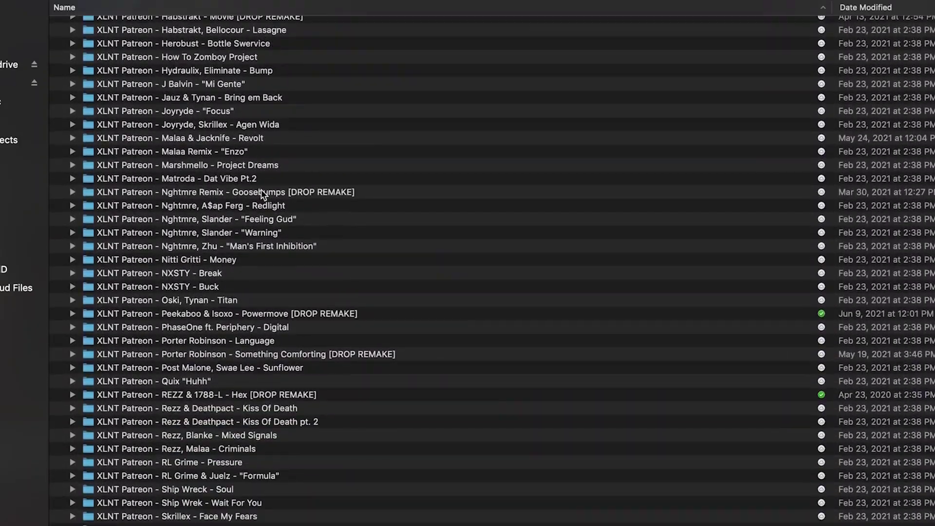
{"action": "scroll", "coordinate": [261, 190], "scroll_direction": "down", "scroll_amount": 4}
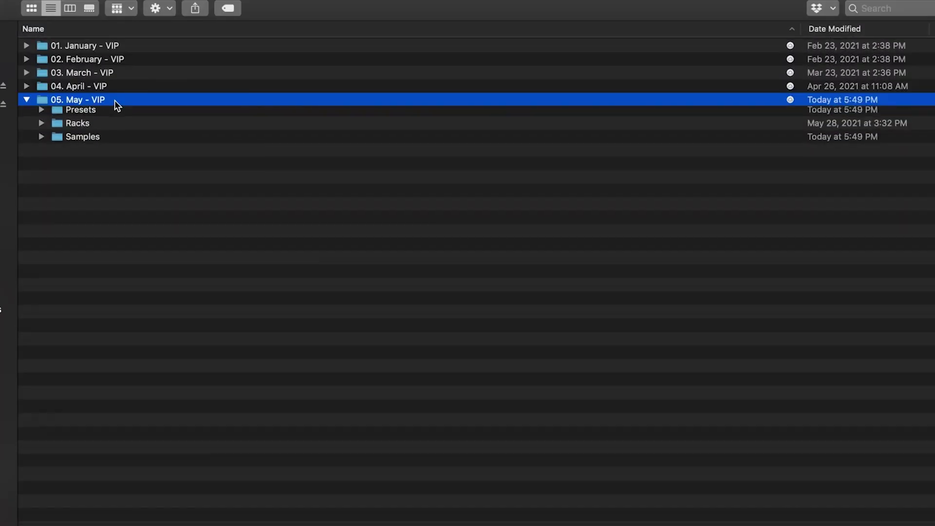
Inspect the contents of the Presets, Racks and Samples folders inside 05. May - VIP.
{"action": "key", "text": "Down"}
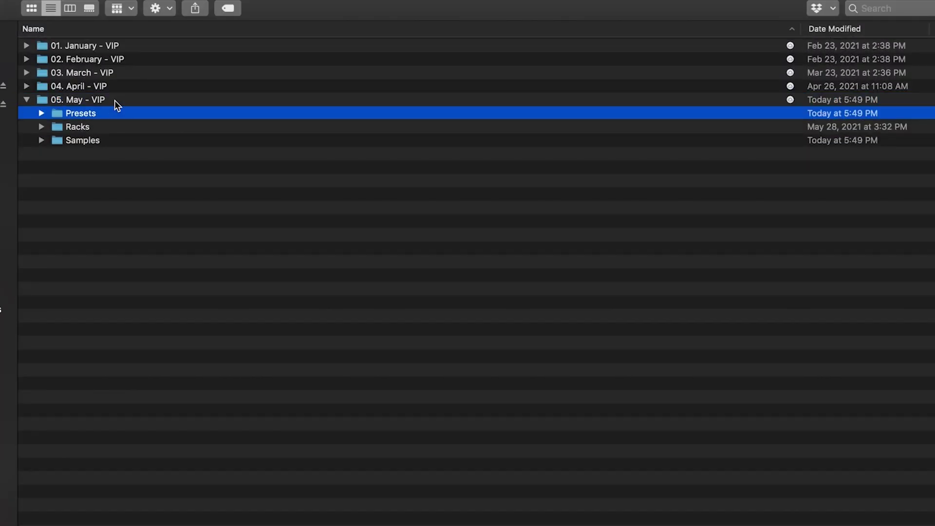
{"action": "key", "text": "Right"}
{"action": "key", "text": "Left"}
{"action": "key", "text": "Down"}
{"action": "key", "text": "Right"}
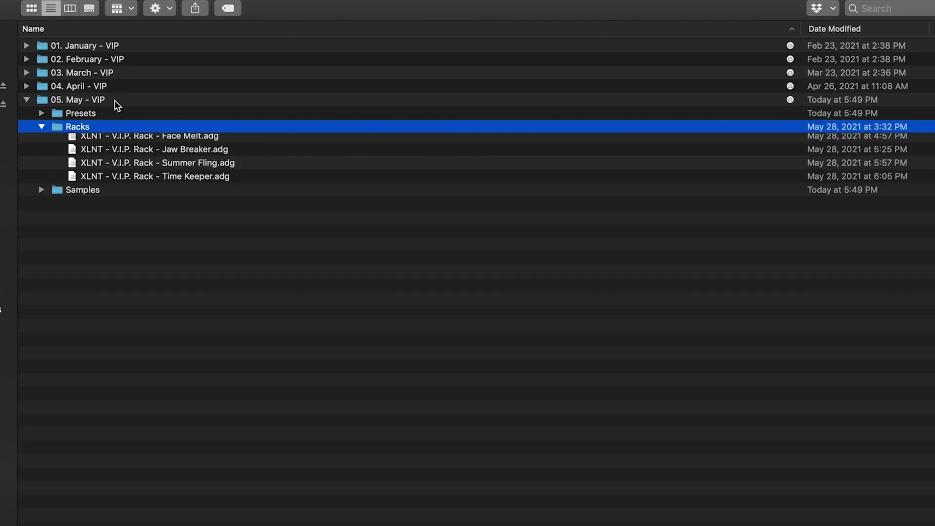
{"action": "key", "text": "Left"}
{"action": "key", "text": "Down"}
{"action": "key", "text": "Right"}
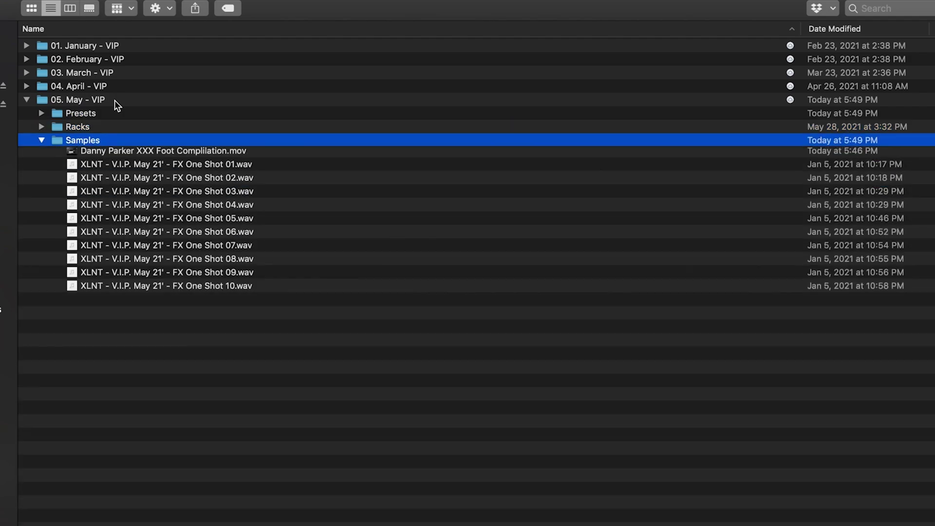
{"action": "key", "text": "Left"}
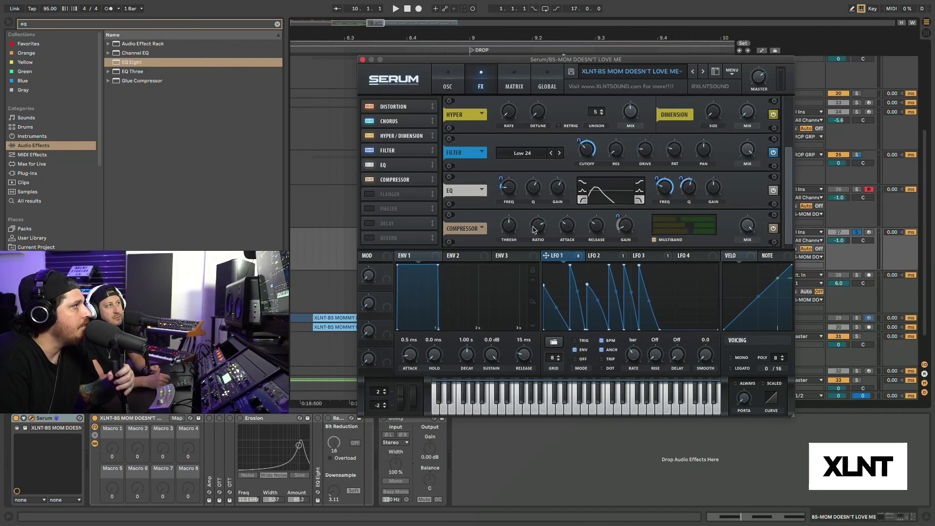
Back in Serum, check the compressor's ratio, attack and gain settings and adjust the high band of its multiband section.
{"action": "mouse_move", "coordinate": [542, 226]}
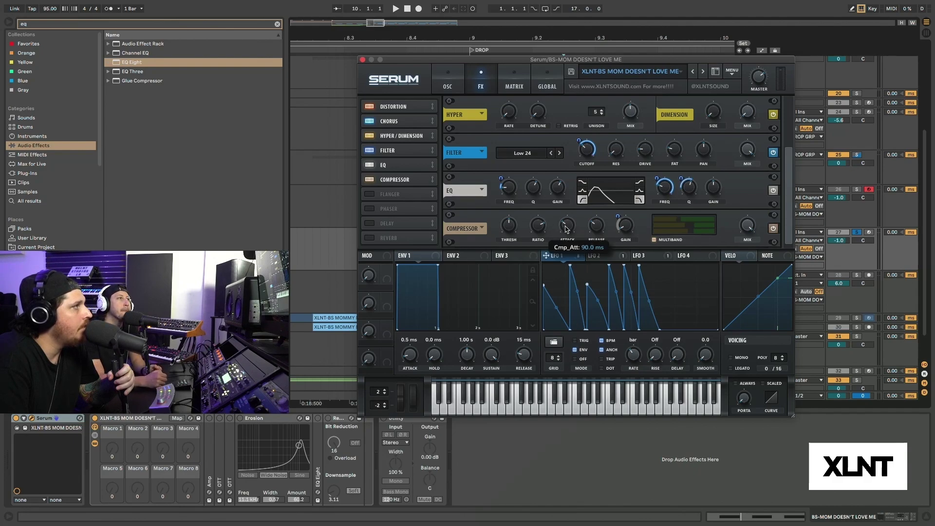
{"action": "mouse_move", "coordinate": [630, 228]}
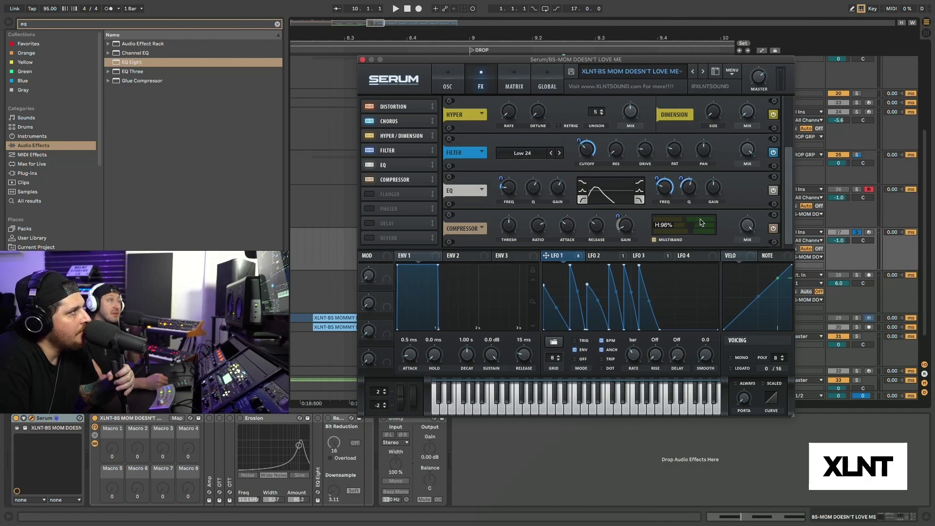
{"action": "left_click_drag", "start_coordinate": [691, 222], "coordinate": [697, 219]}
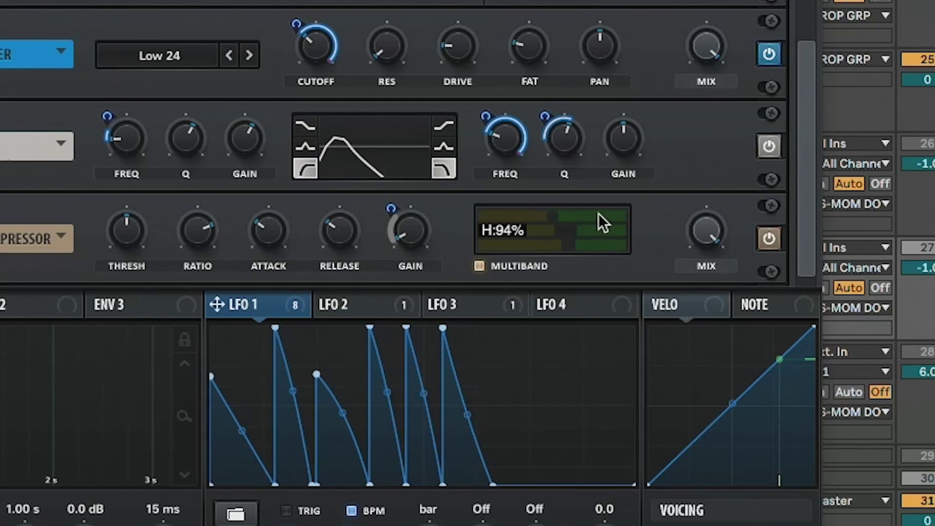
{"action": "left_click_drag", "start_coordinate": [598, 213], "coordinate": [591, 186]}
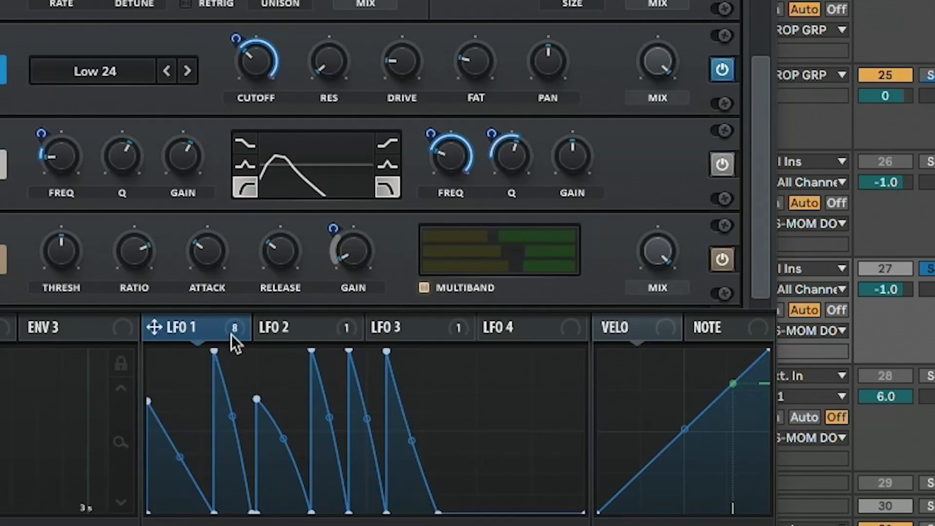
Display LFO 3's curve and play the drop through the multiband compressor.
{"action": "left_click_drag", "start_coordinate": [634, 255], "coordinate": [697, 219]}
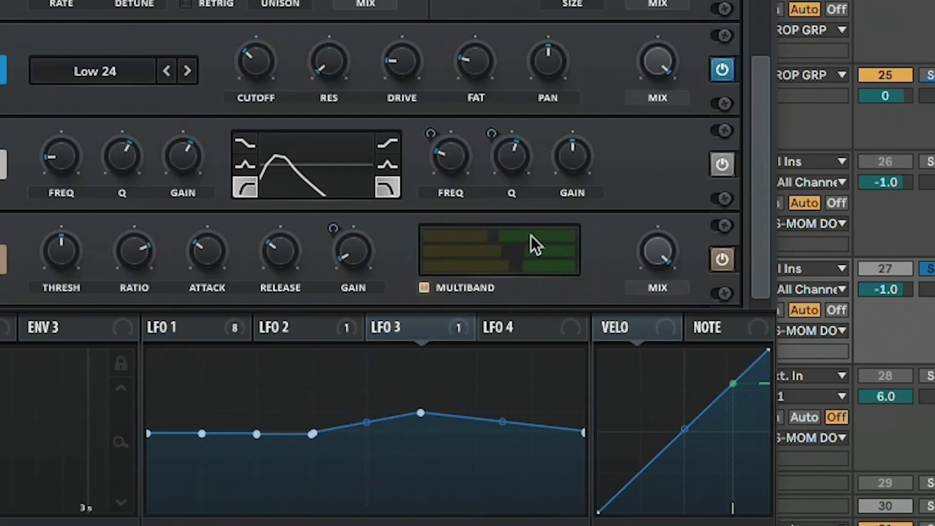
{"action": "left_click_drag", "start_coordinate": [531, 235], "coordinate": [531, 209]}
{"action": "key", "text": "space"}
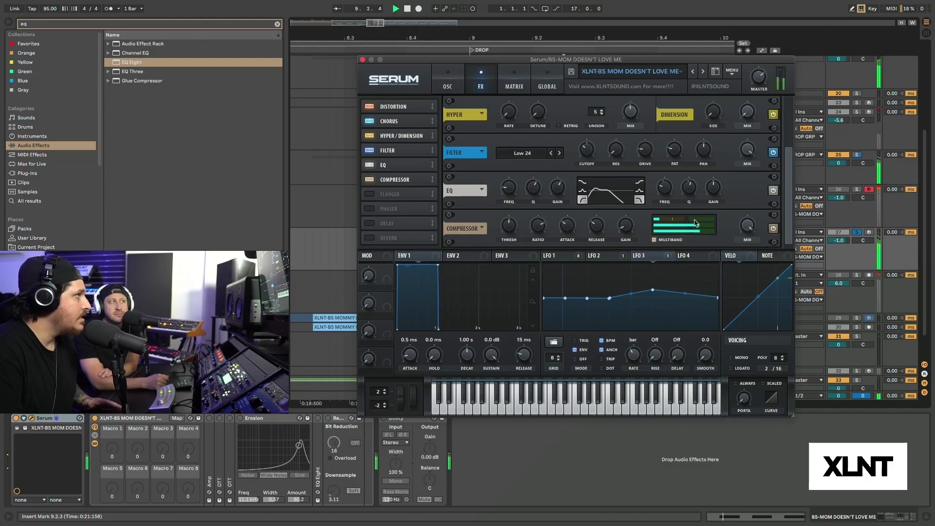
{"action": "key", "text": "space"}
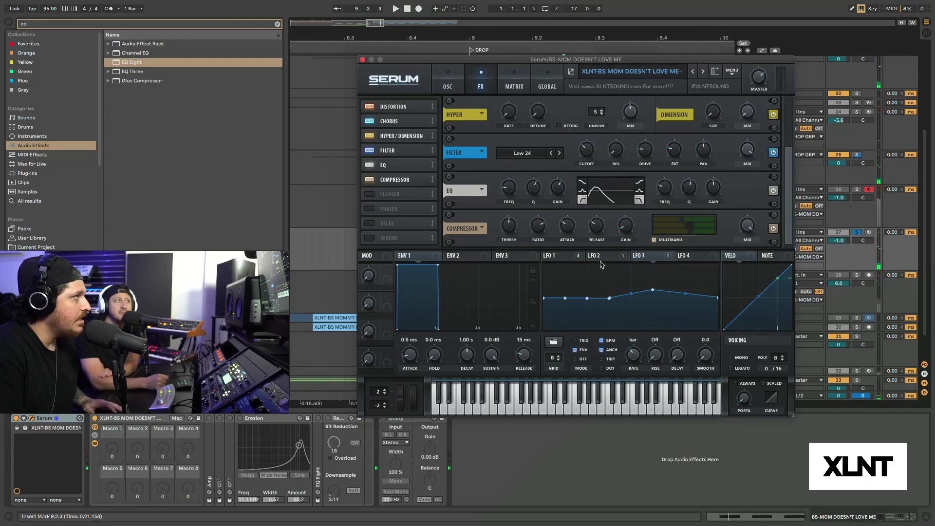
Re-enable LFO 1's modulation of the compressor gain and play the drop with it active.
{"action": "left_click", "coordinate": [571, 259]}
{"action": "right_click", "coordinate": [571, 260]}
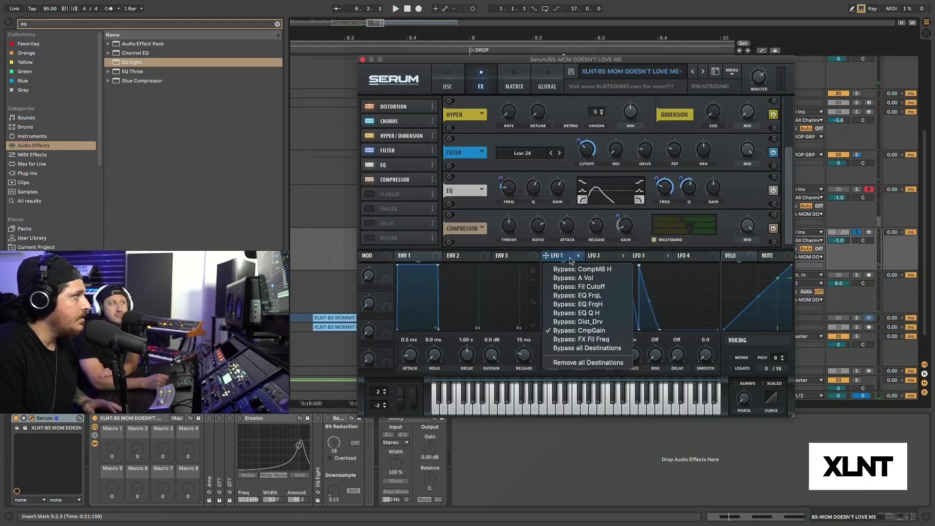
{"action": "left_click", "coordinate": [571, 331]}
{"action": "mouse_move", "coordinate": [632, 230]}
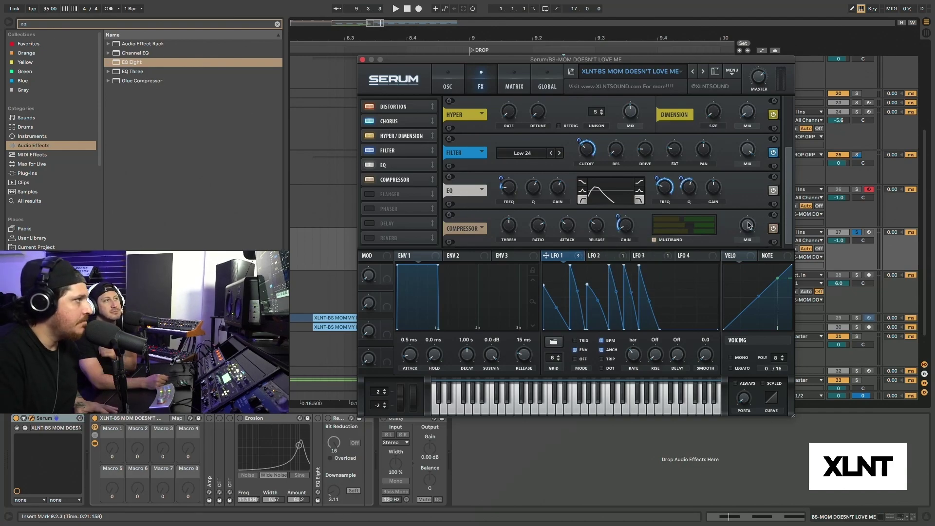
{"action": "key", "text": "space"}
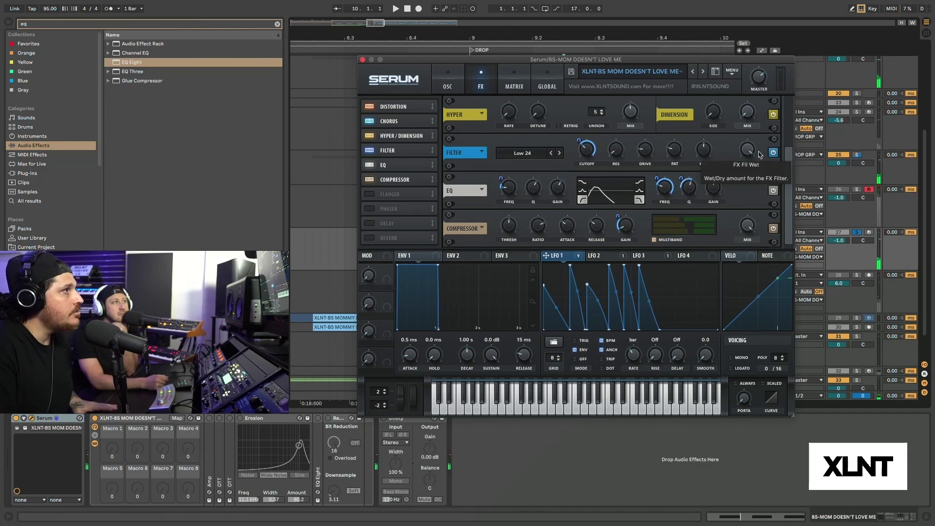
{"action": "left_click", "coordinate": [849, 254]}
{"action": "key", "text": "space"}
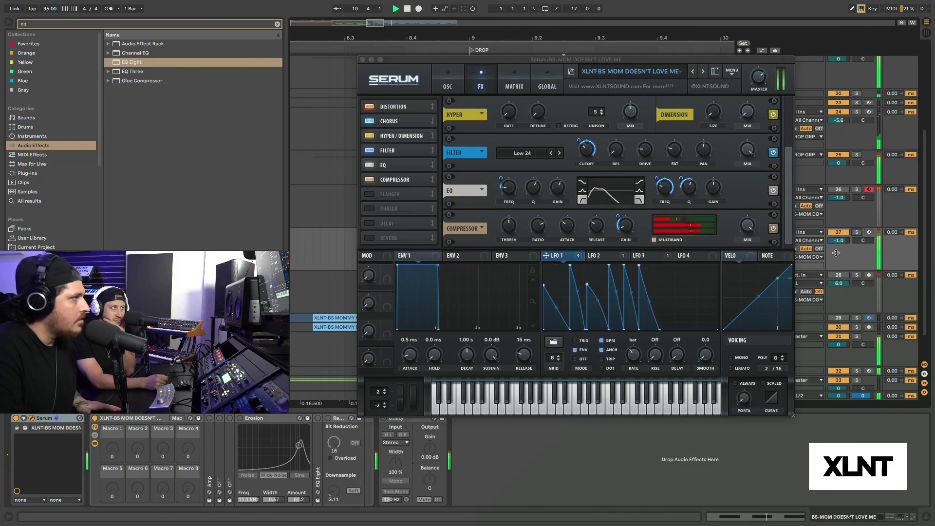
{"action": "key", "text": "space"}
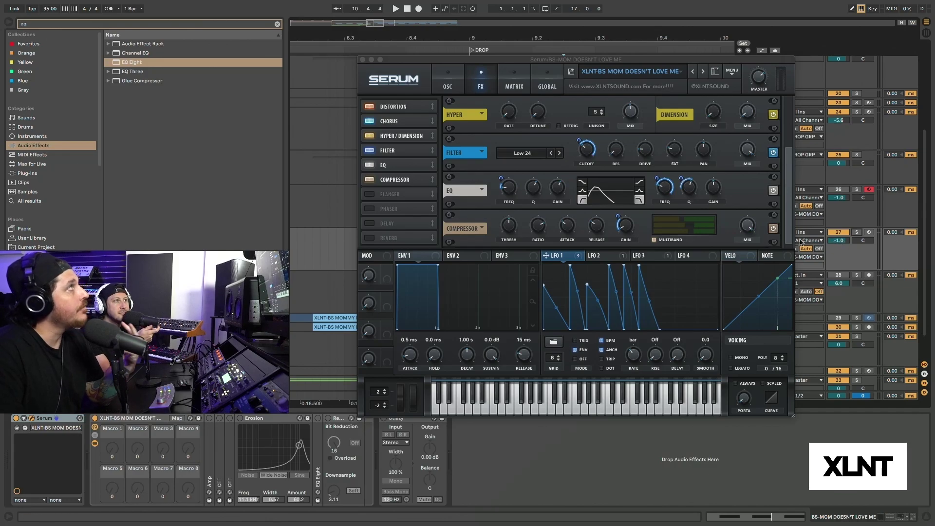
Close the Serum window, expand the Amp device in the effect rack, turn it on and play the bass.
{"action": "left_click", "coordinate": [362, 59]}
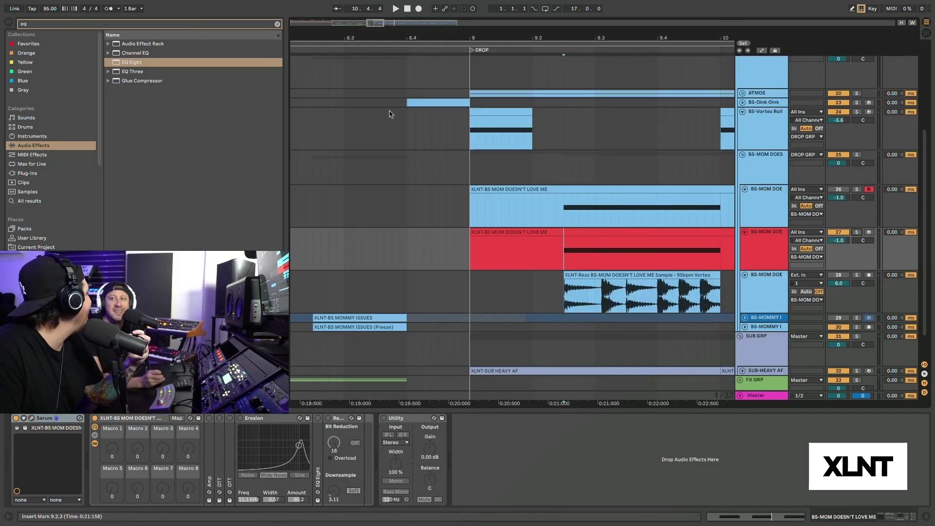
{"action": "double_click", "coordinate": [210, 438]}
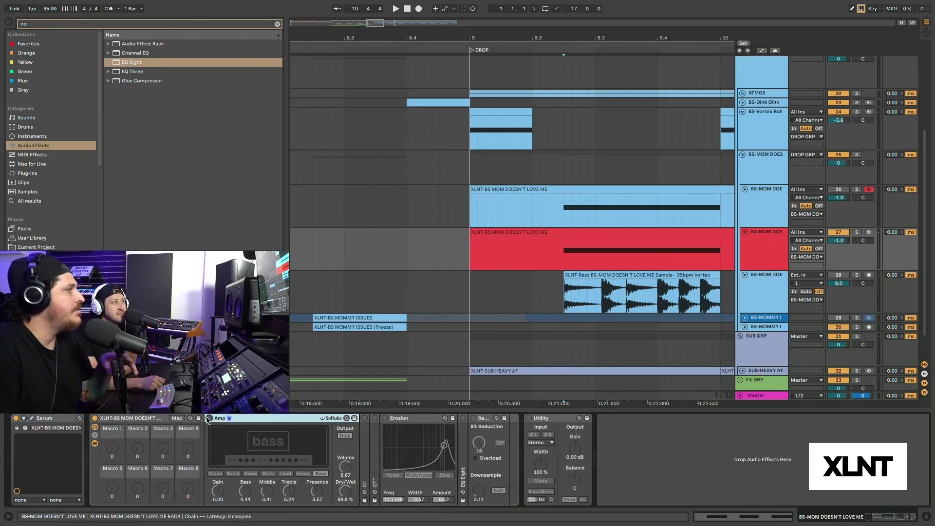
{"action": "left_click", "coordinate": [209, 418]}
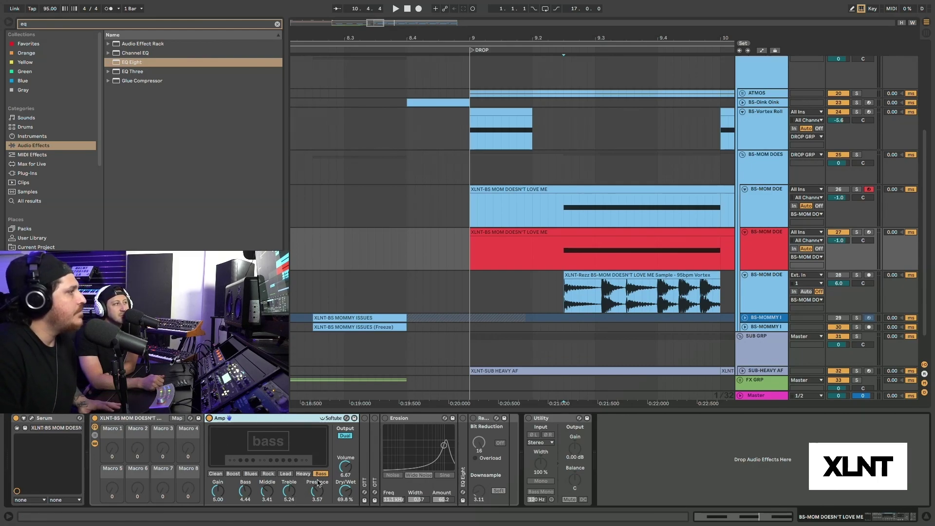
{"action": "left_click", "coordinate": [563, 262]}
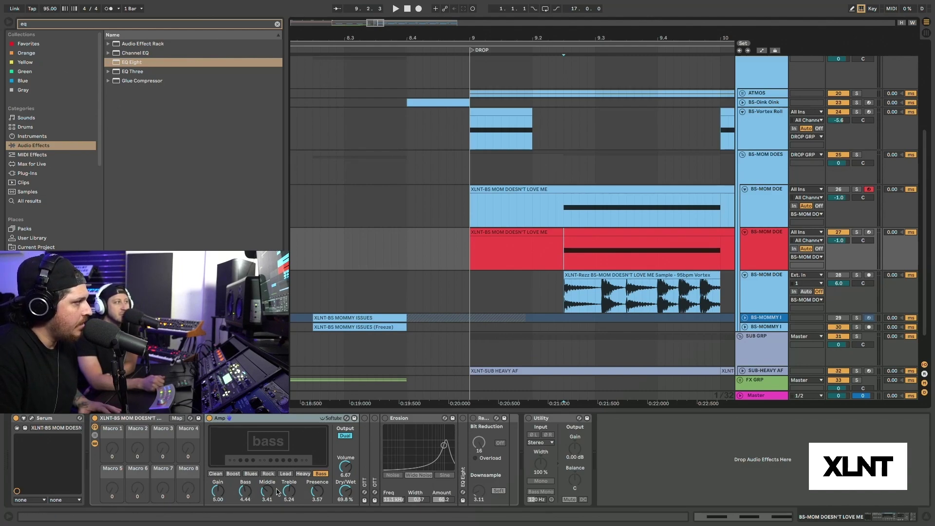
{"action": "key", "text": "space"}
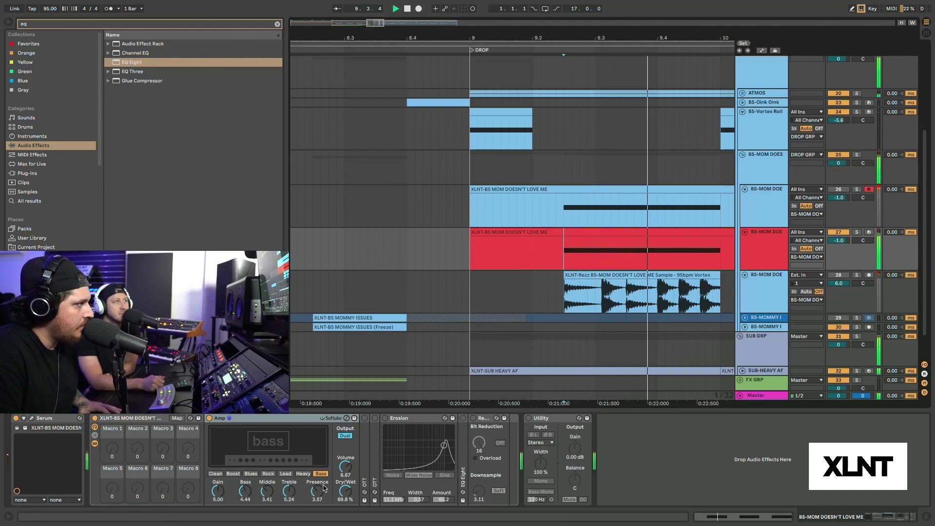
Compare the bass with the Amp bypassed and active during playback.
{"action": "left_click", "coordinate": [208, 419]}
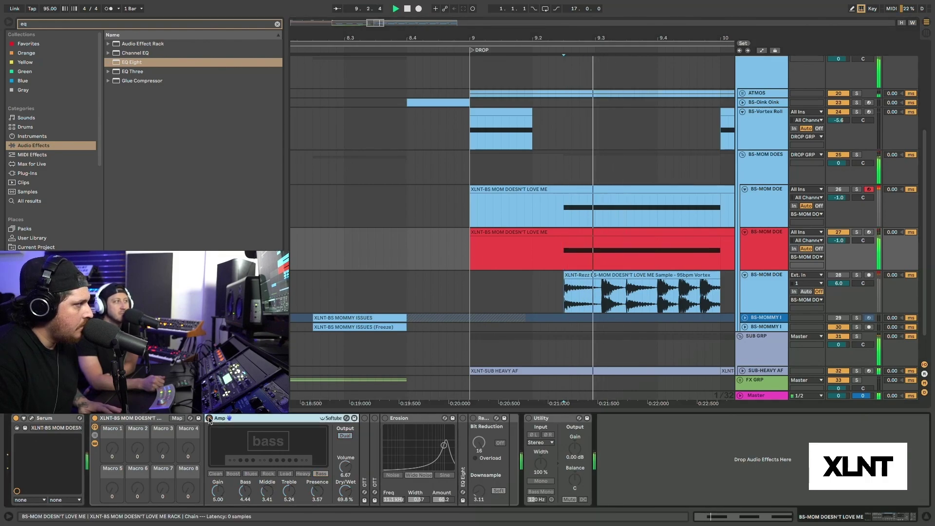
{"action": "key", "text": "space"}
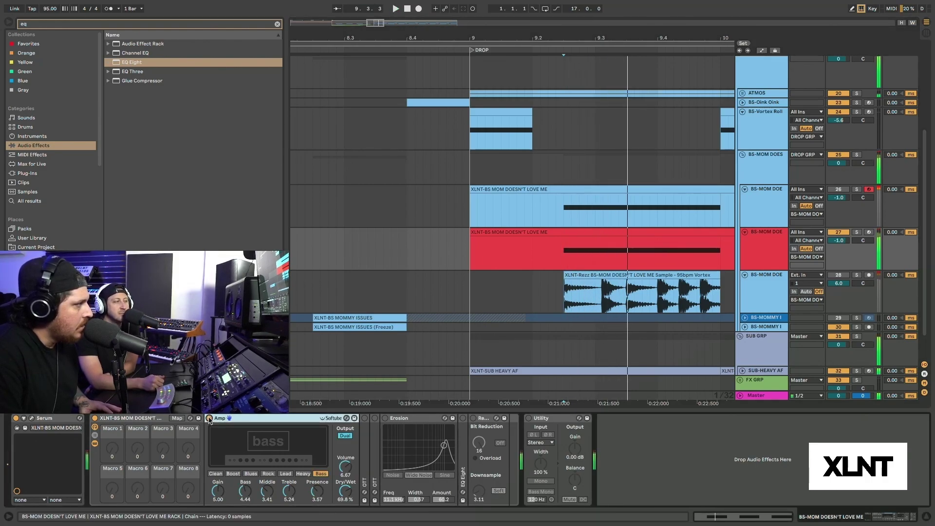
{"action": "key", "text": "space"}
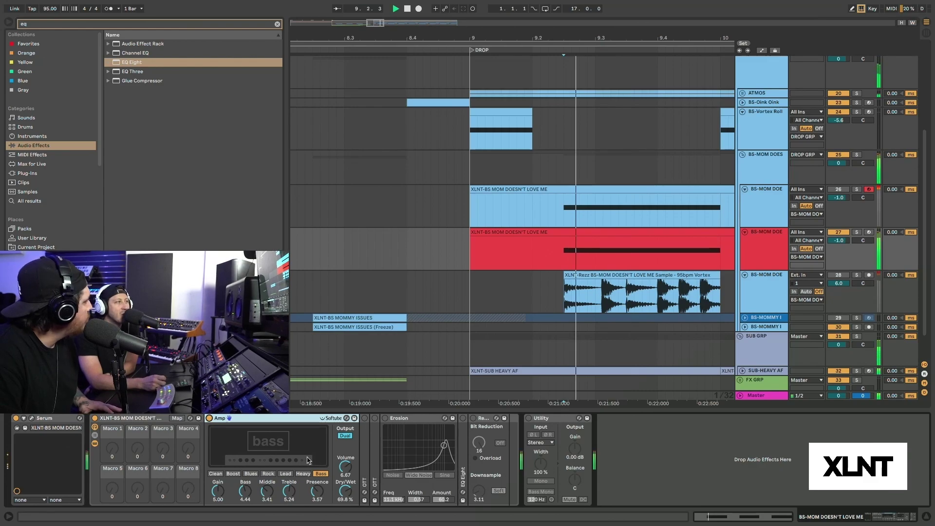
{"action": "key", "text": "space"}
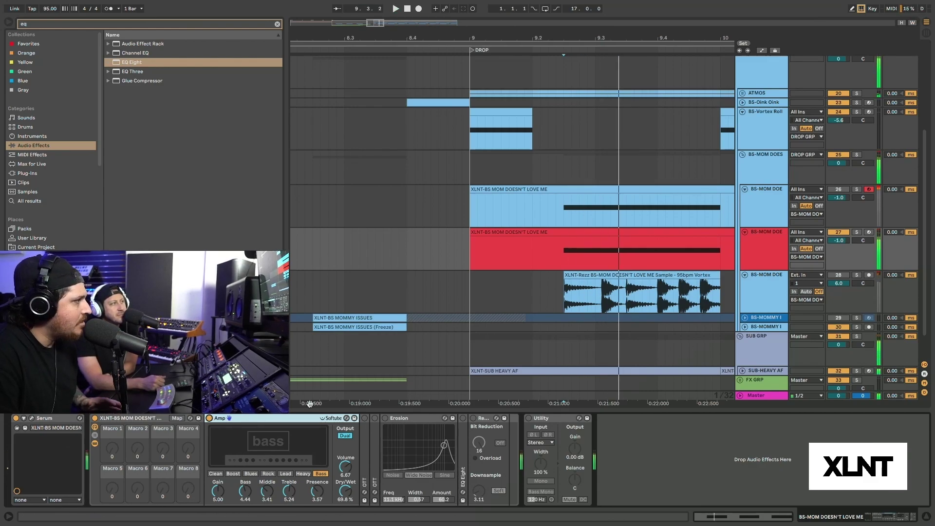
Expand the first OTT in the effect rack, turn it on and play the bass through it.
{"action": "double_click", "coordinate": [365, 435]}
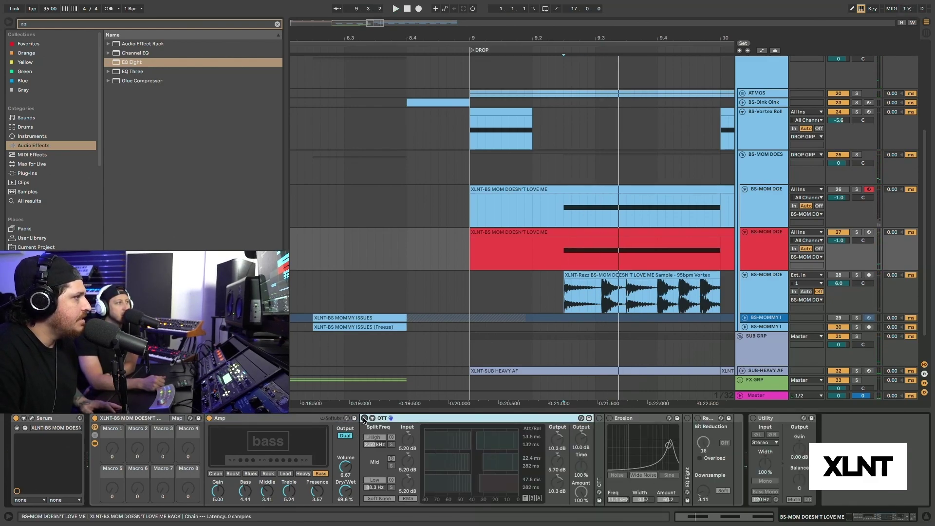
{"action": "left_click", "coordinate": [365, 418]}
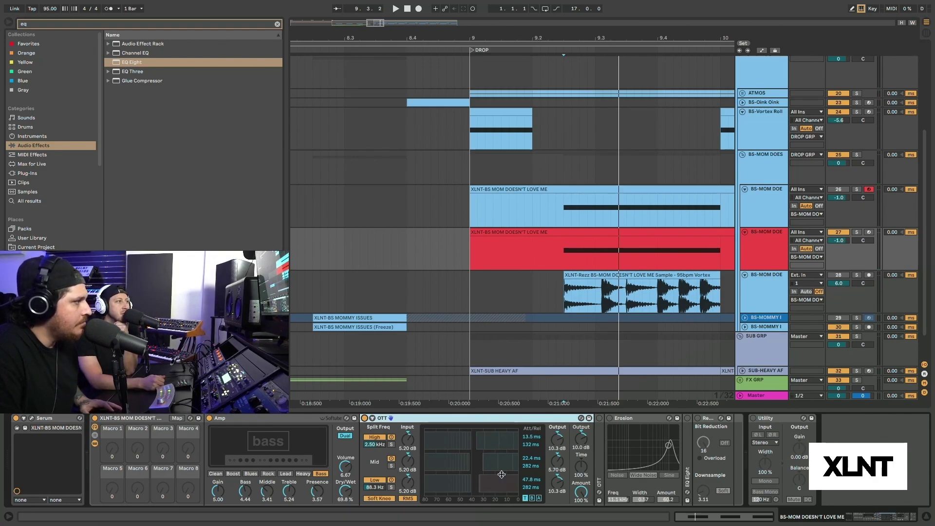
{"action": "key", "text": "space"}
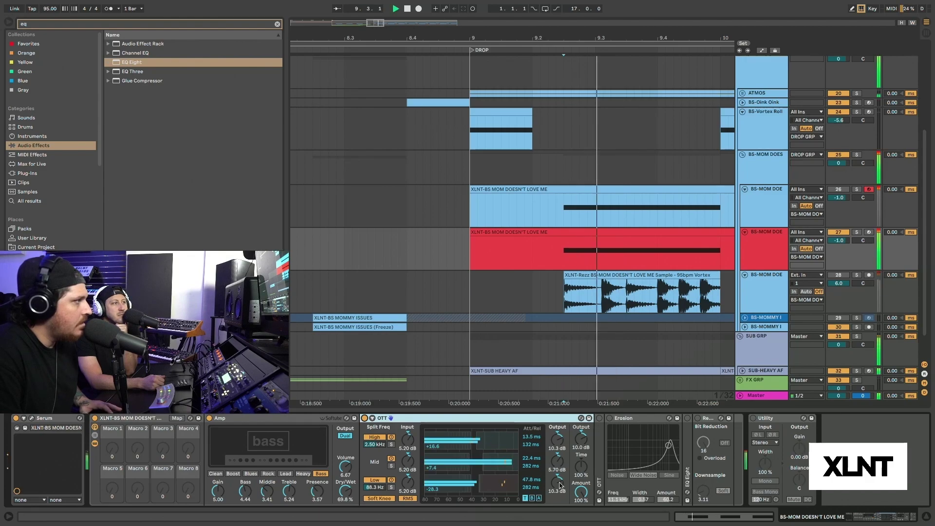
{"action": "key", "text": "space"}
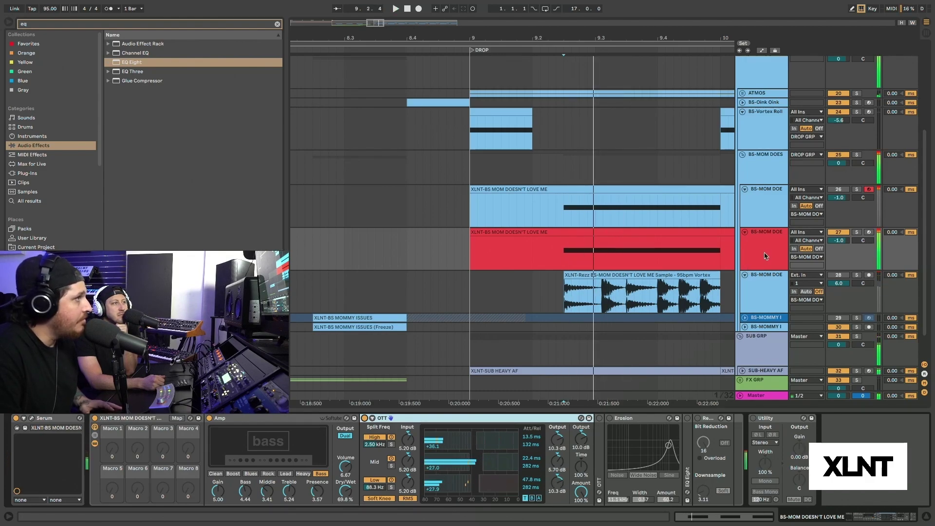
Lower the volume of track 27 to -25.7 dB and replay the bass through the first OTT.
{"action": "left_click_drag", "start_coordinate": [832, 244], "coordinate": [832, 282]}
{"action": "key", "text": "space"}
{"action": "key", "text": "space"}
{"action": "key", "text": "space"}
{"action": "key", "text": "space"}
{"action": "key", "text": "space"}
{"action": "key", "text": "space"}
{"action": "key", "text": "space"}
{"action": "key", "text": "space"}
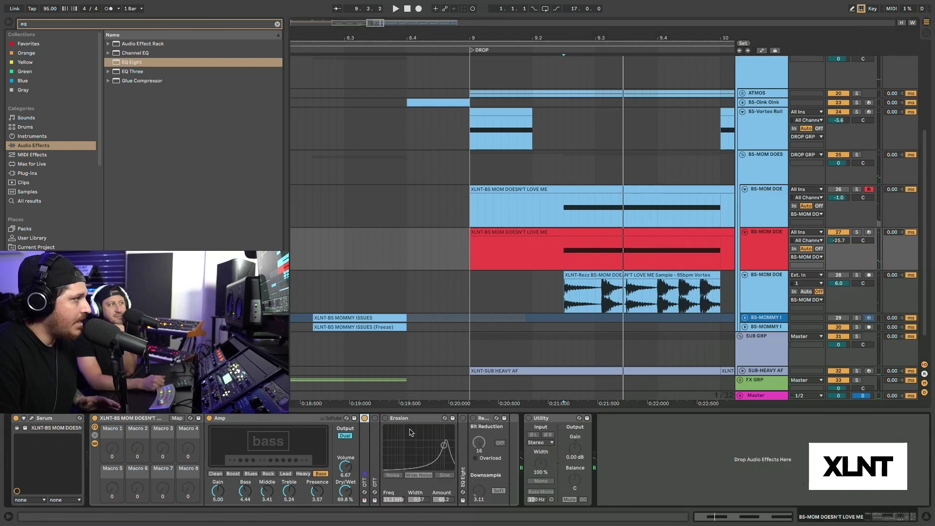
Turn on the second OTT, play the bass with both OTTs expanded, and collapse both devices.
{"action": "left_click", "coordinate": [376, 418]}
{"action": "left_click", "coordinate": [374, 419]}
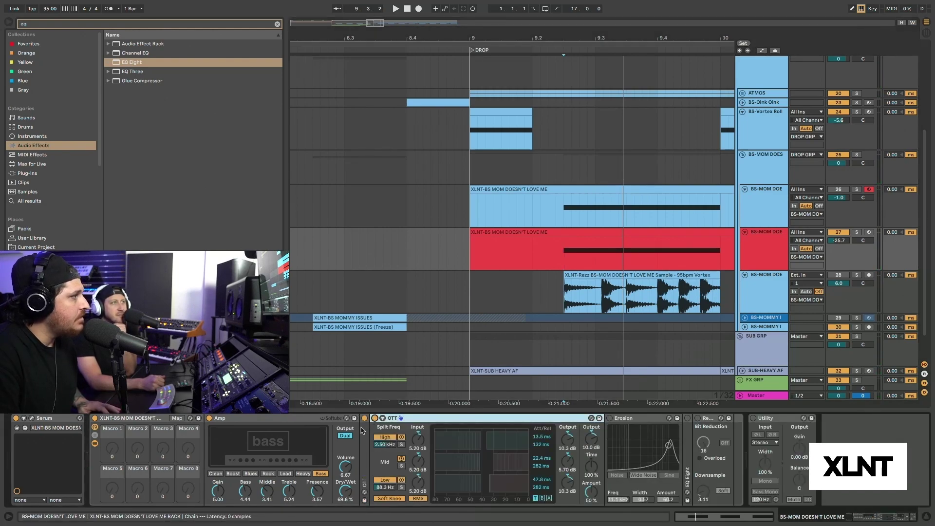
{"action": "key", "text": "ctrl+d"}
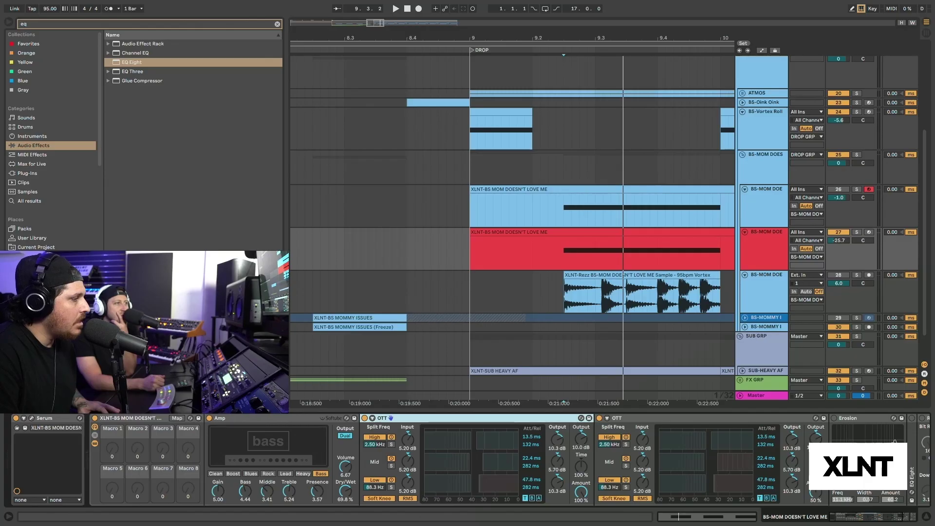
{"action": "left_click", "coordinate": [721, 428]}
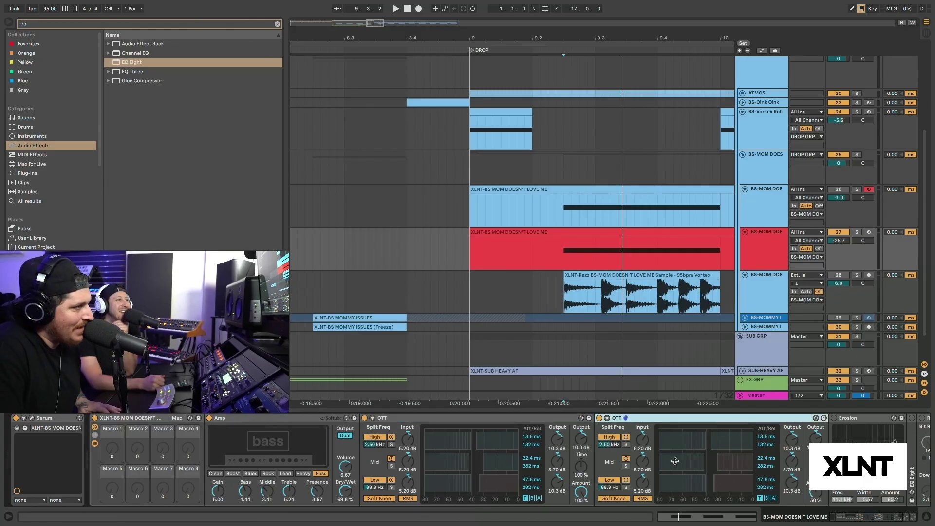
{"action": "key", "text": "space"}
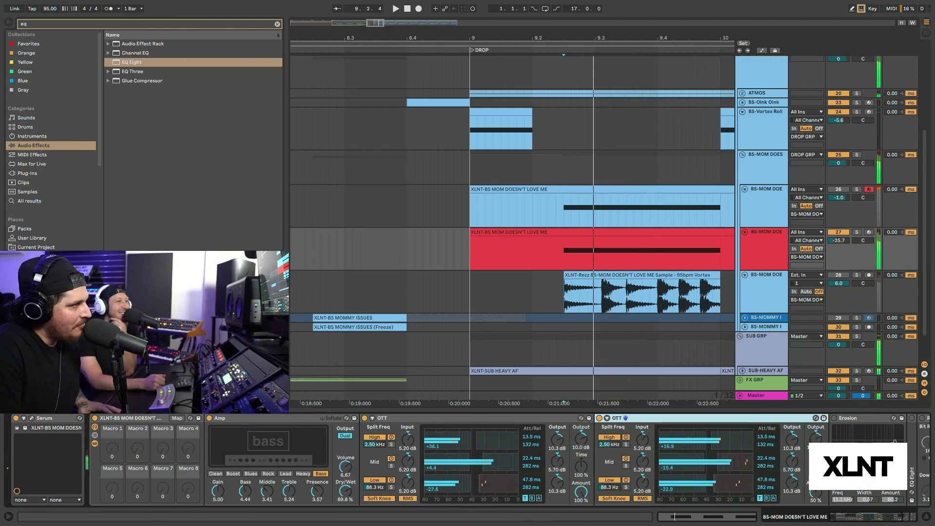
{"action": "key", "text": "space"}
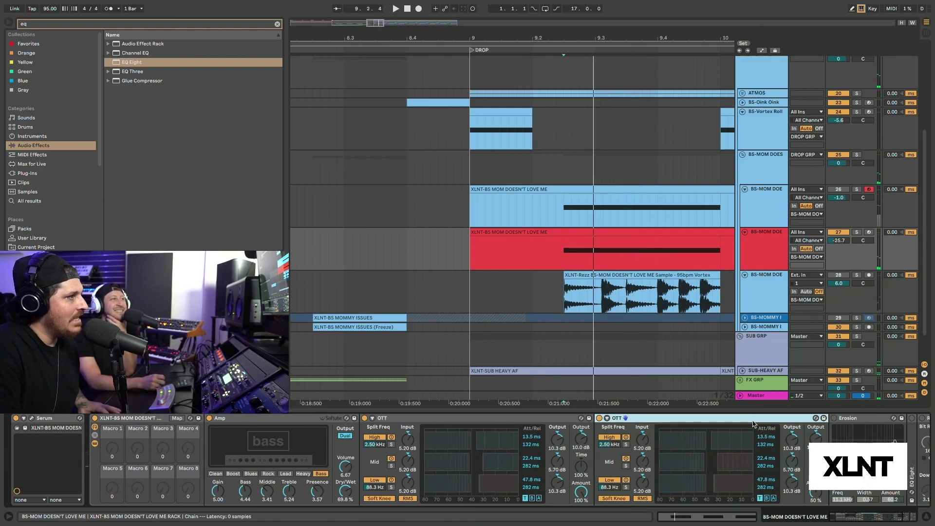
{"action": "left_click", "coordinate": [607, 418]}
{"action": "left_click", "coordinate": [373, 418]}
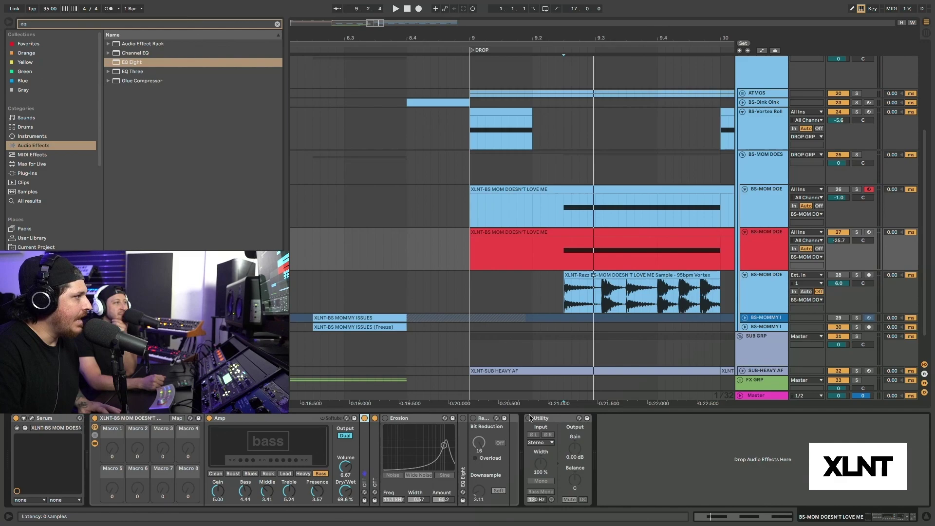
Turn on Erosion after the OTTs and set track 27's volume to -27.8 dB while replaying the bass.
{"action": "left_click", "coordinate": [385, 418]}
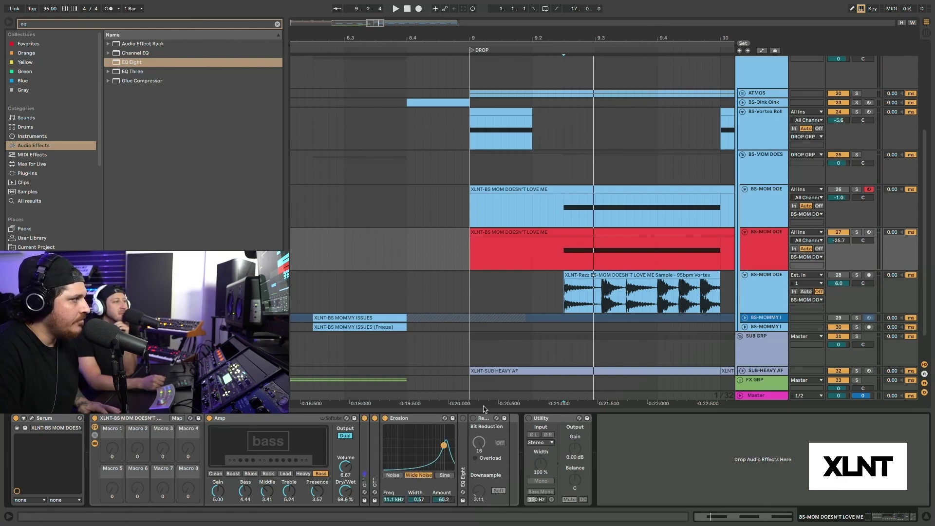
{"action": "key", "text": "space"}
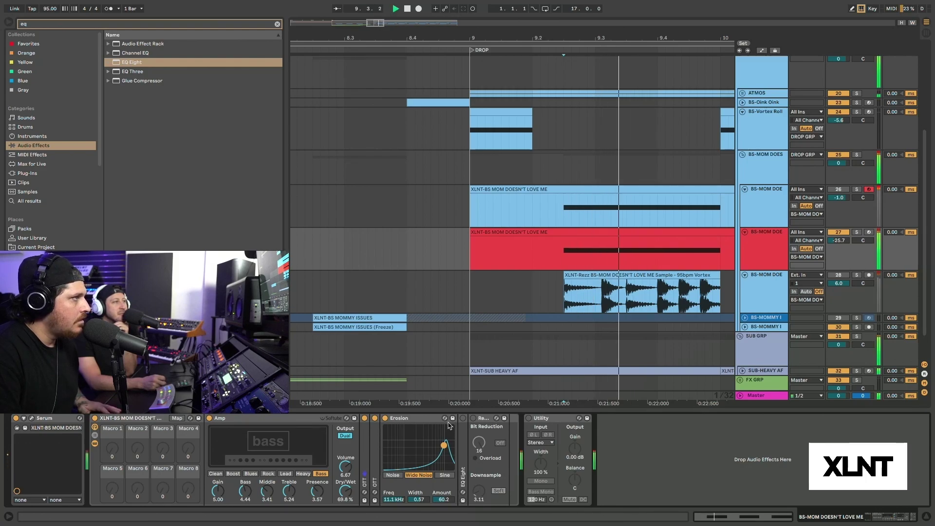
{"action": "left_click_drag", "start_coordinate": [839, 240], "coordinate": [838, 231]}
{"action": "key", "text": "space"}
{"action": "key", "text": "space"}
{"action": "key", "text": "space"}
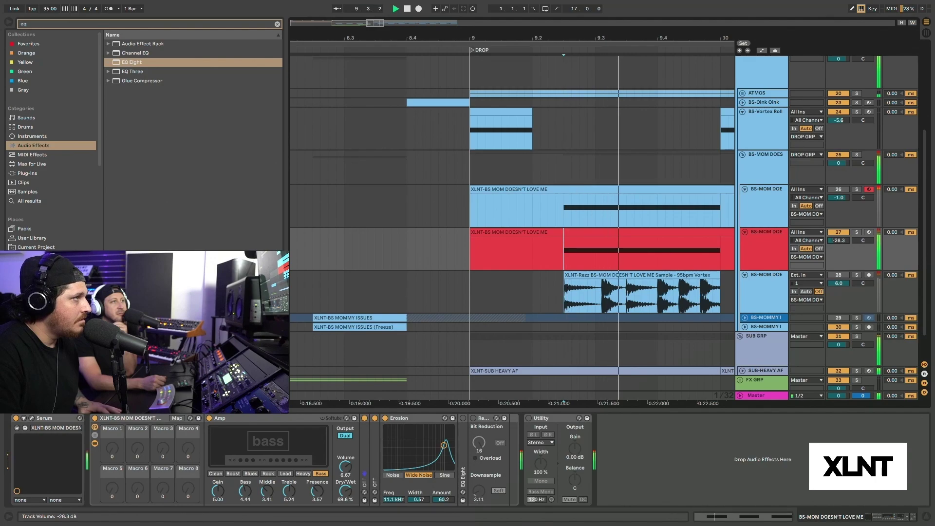
{"action": "key", "text": "space"}
{"action": "key", "text": "space"}
{"action": "key", "text": "space"}
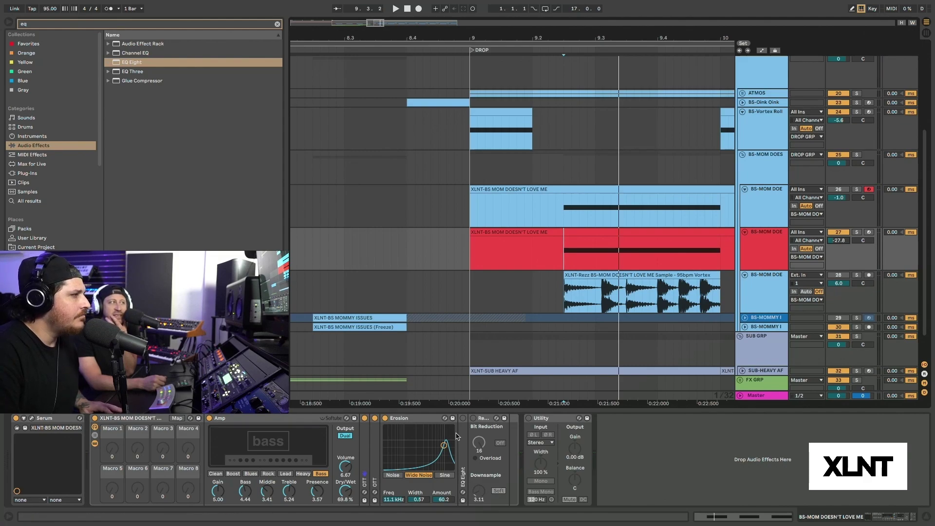
Expand and turn on EQ Eight, compare the bass with it bypassed, and collapse it with the EQ active.
{"action": "key", "text": "Return"}
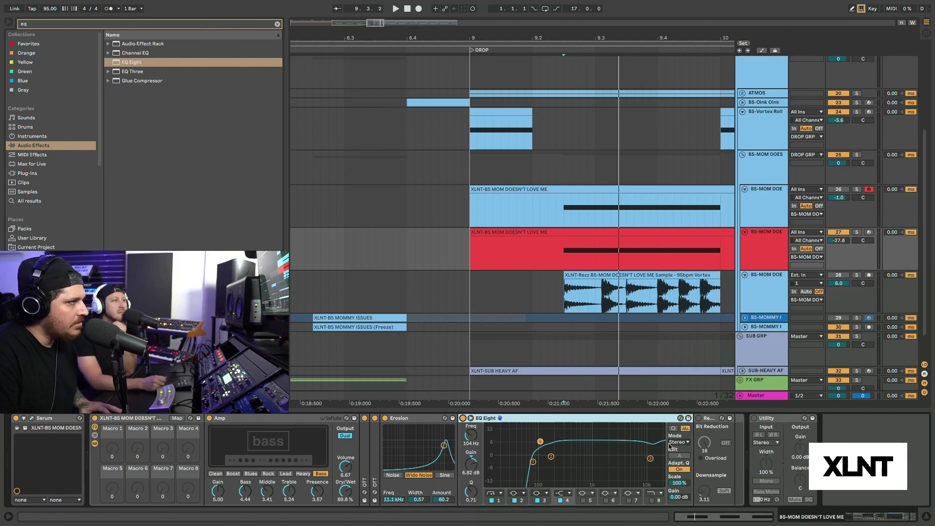
{"action": "key", "text": "space"}
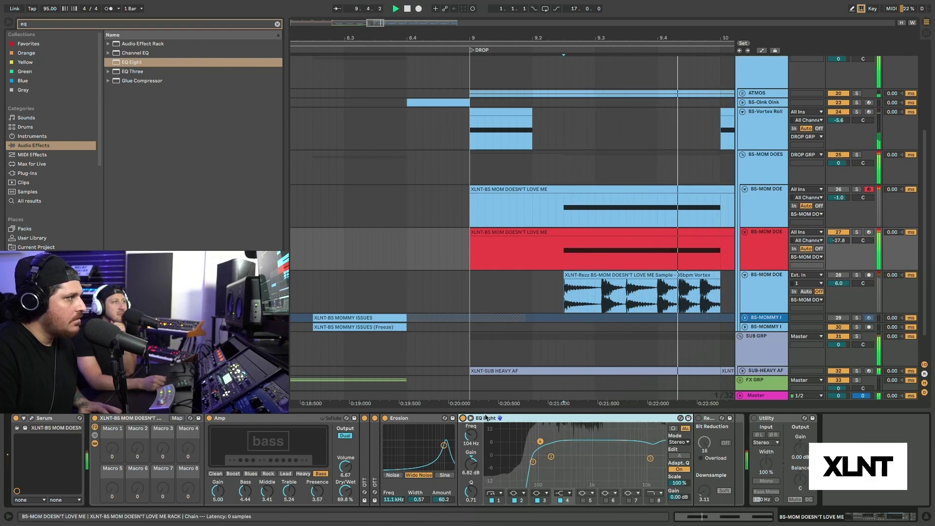
{"action": "key", "text": "space"}
{"action": "left_click", "coordinate": [463, 418]}
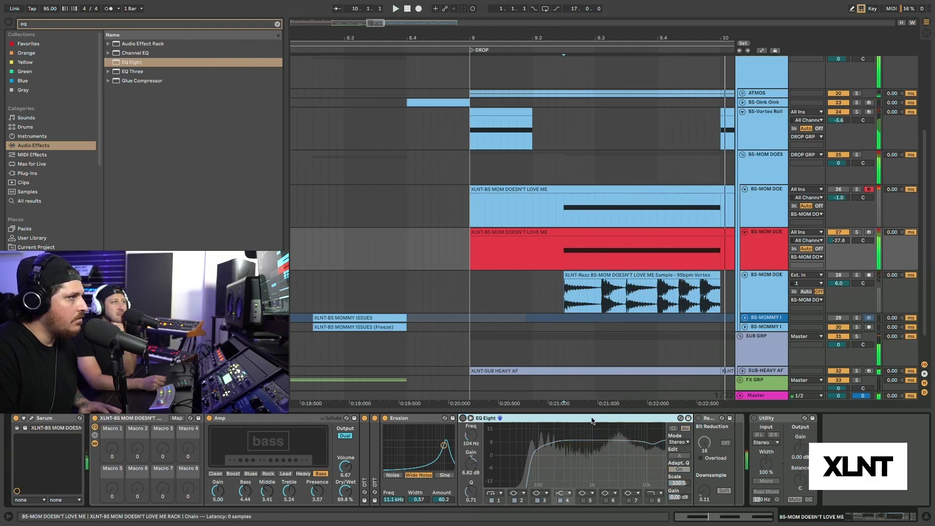
{"action": "left_click", "coordinate": [462, 419]}
{"action": "double_click", "coordinate": [490, 418]}
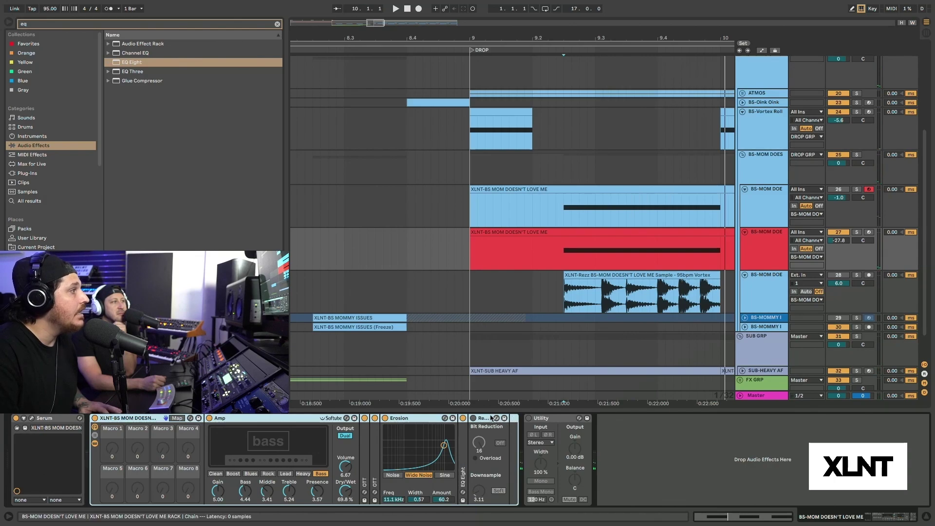
Turn on the Redux device at the end of the effect rack and play the bass through it.
{"action": "left_click", "coordinate": [479, 418]}
{"action": "left_click", "coordinate": [474, 418]}
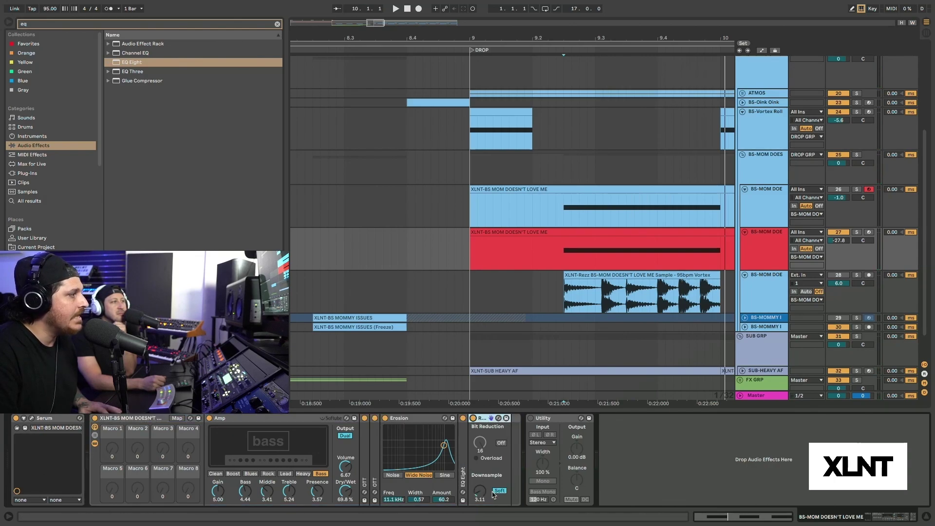
{"action": "key", "text": "space"}
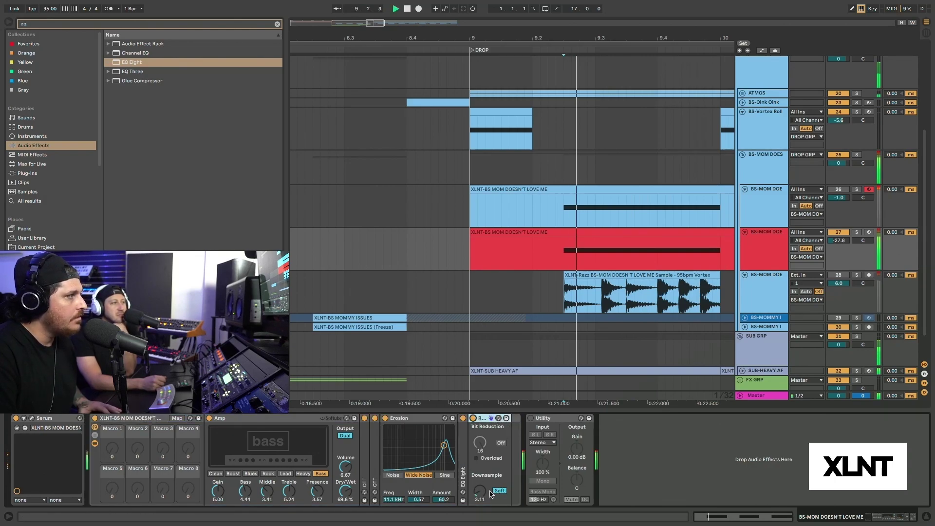
Compare the bass with Utility toggled, and replay it soloed with track 27's volume set to -3.1 dB.
{"action": "left_click", "coordinate": [530, 419]}
{"action": "left_click", "coordinate": [531, 418]}
{"action": "key", "text": "space"}
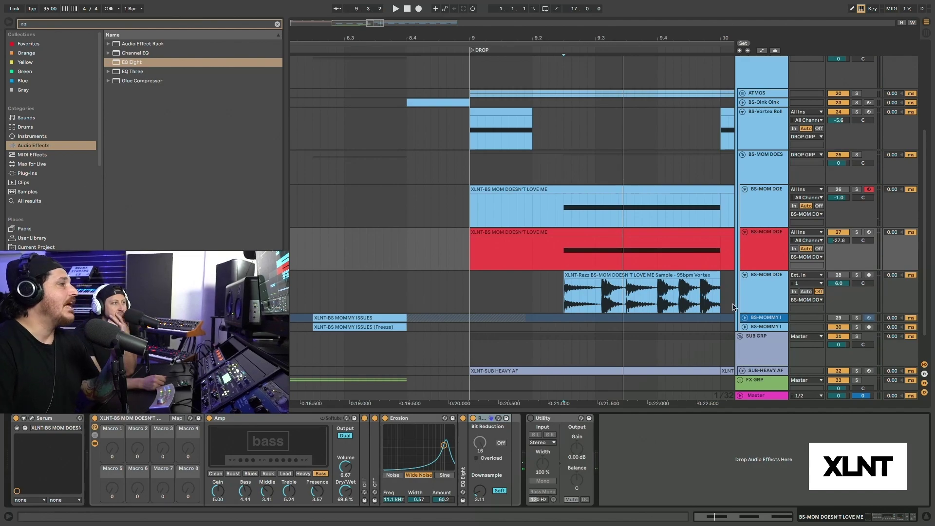
{"action": "left_click_drag", "start_coordinate": [838, 240], "coordinate": [838, 205]}
{"action": "key", "text": "space"}
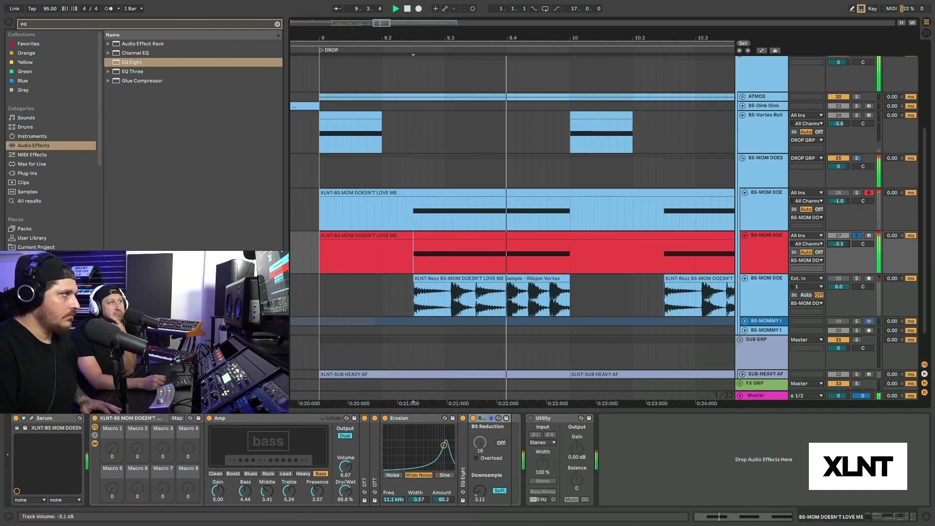
{"action": "key", "text": "space"}
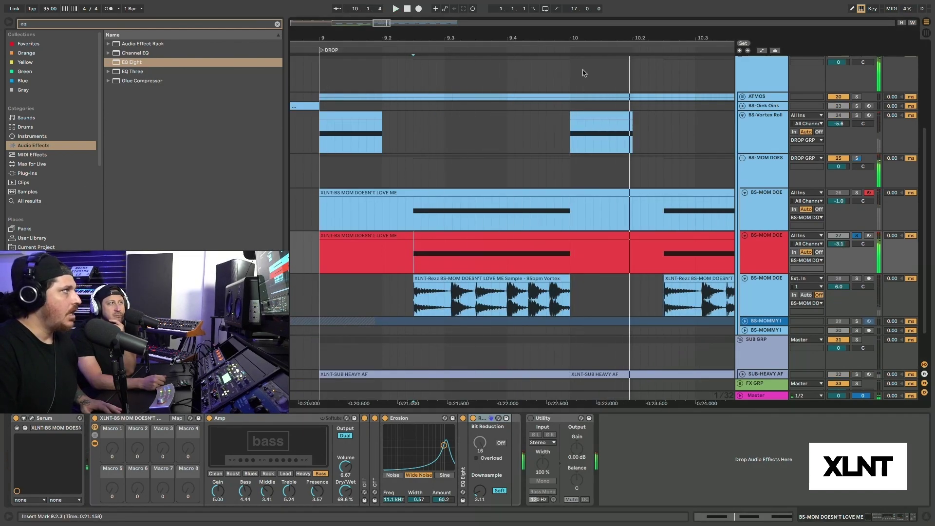
Freeze the red MOM DOESN'T LOVE ME track, number 27.
{"action": "left_click_drag", "start_coordinate": [568, 41], "coordinate": [568, 12]}
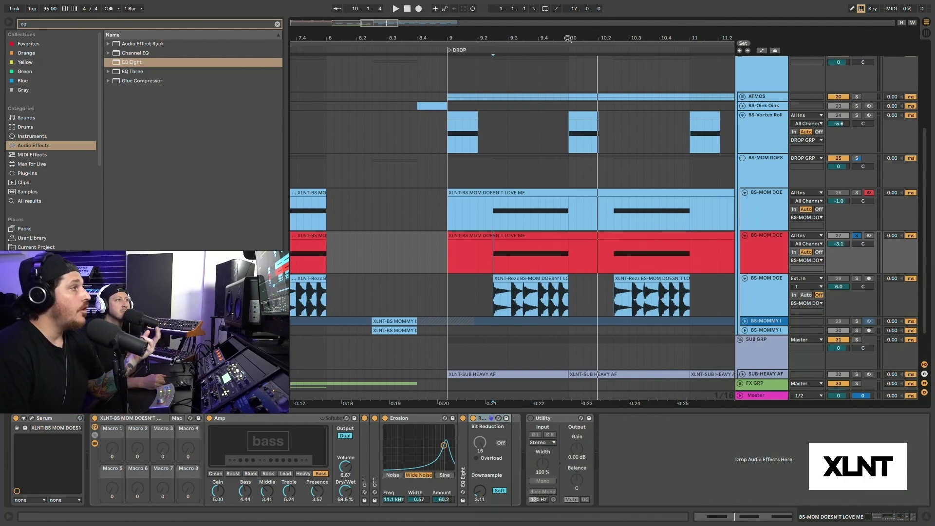
{"action": "right_click", "coordinate": [754, 245]}
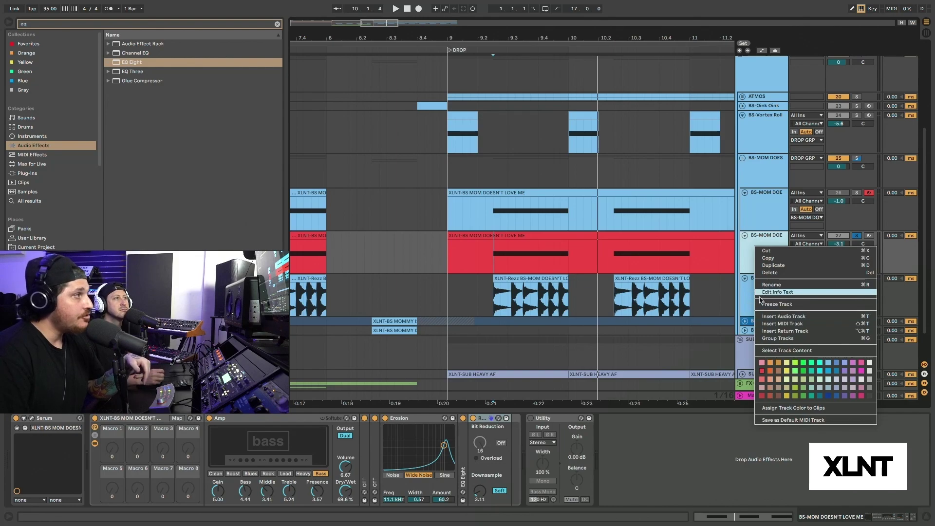
{"action": "key", "text": "Escape"}
{"action": "left_click", "coordinate": [651, 243]}
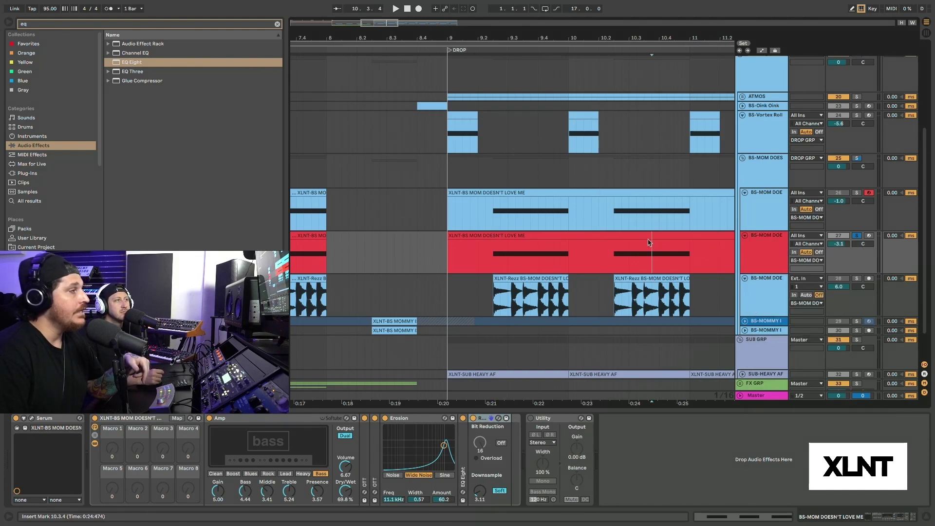
{"action": "right_click", "coordinate": [780, 246]}
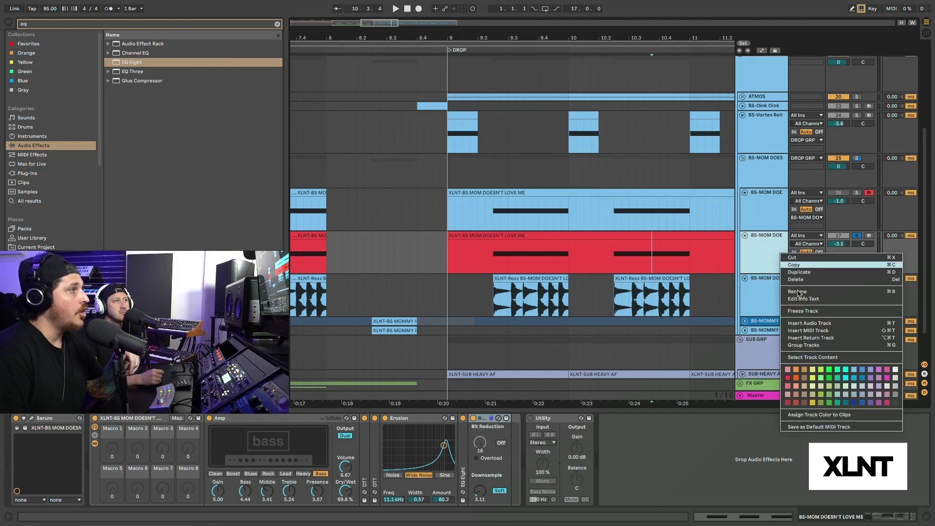
{"action": "left_click", "coordinate": [801, 311]}
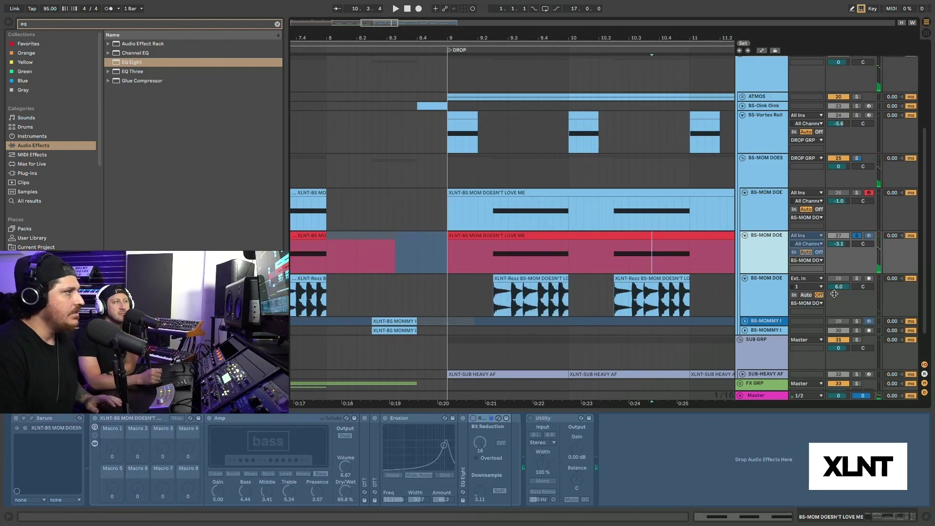
Solo the MOM DOESN'T LOVE ME audio track 28, play its sample dry, and show its effect rack.
{"action": "left_click", "coordinate": [786, 295]}
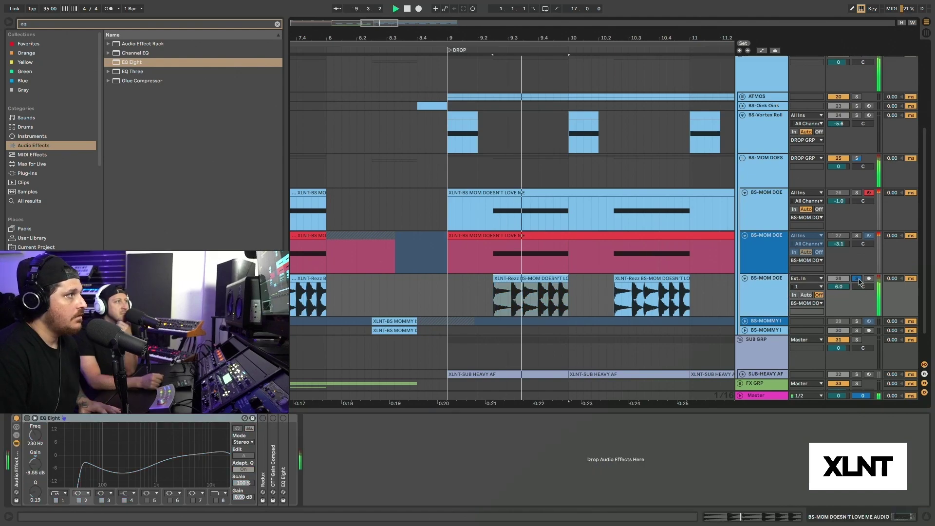
{"action": "key", "text": "space"}
{"action": "left_click", "coordinate": [764, 183]}
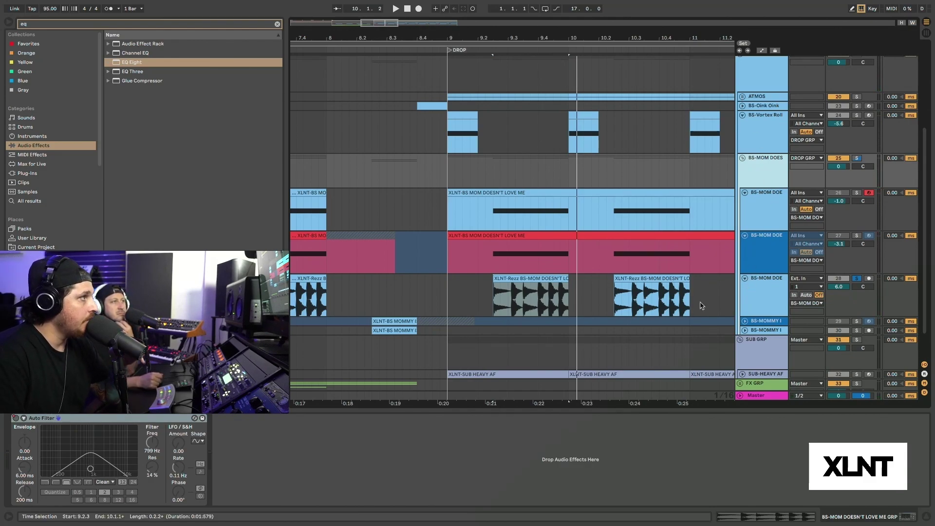
{"action": "left_click", "coordinate": [748, 291]}
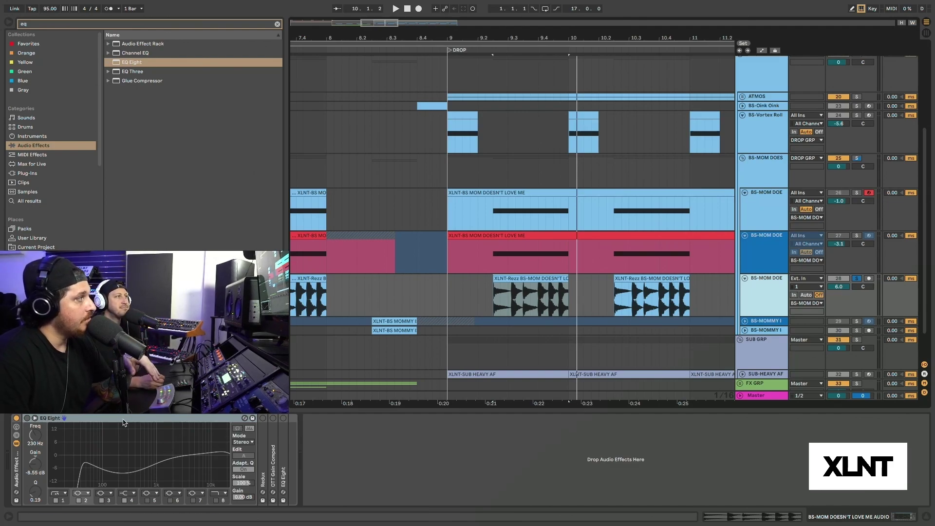
Turn on the first EQ Eight on track 28, compare the sample with it bypassed, and unsolo the track.
{"action": "left_click", "coordinate": [27, 419]}
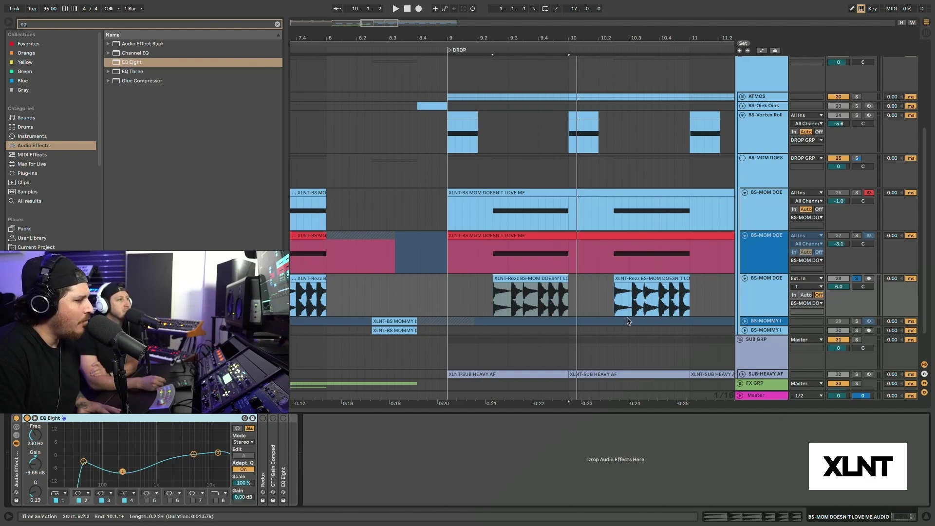
{"action": "key", "text": "space"}
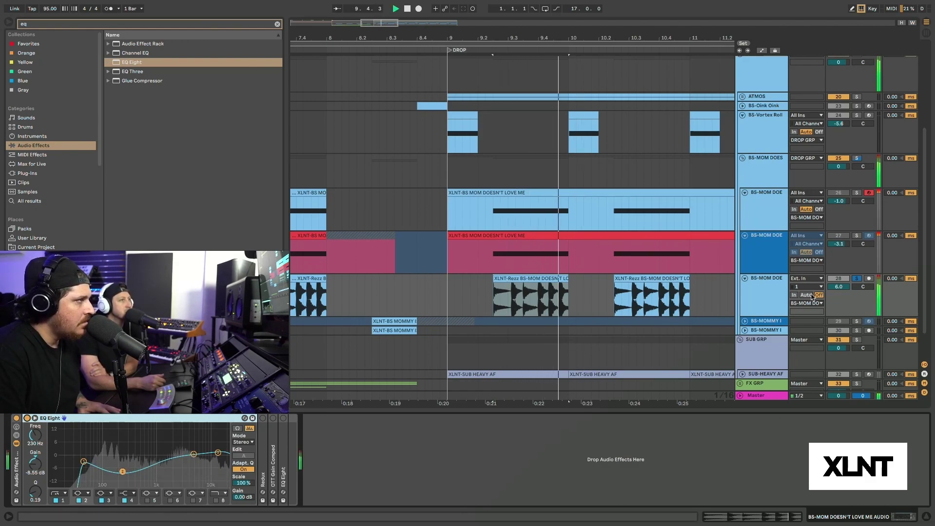
{"action": "left_click", "coordinate": [27, 418]}
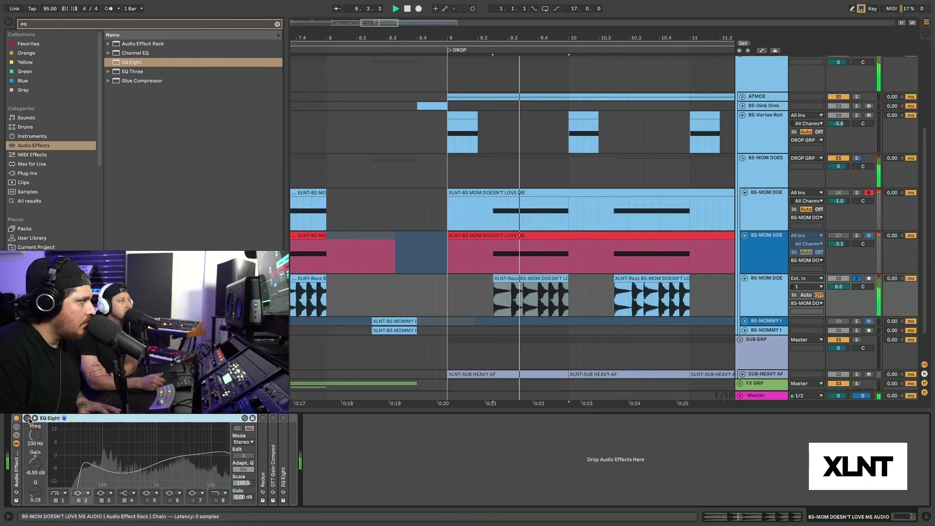
{"action": "left_click", "coordinate": [27, 418]}
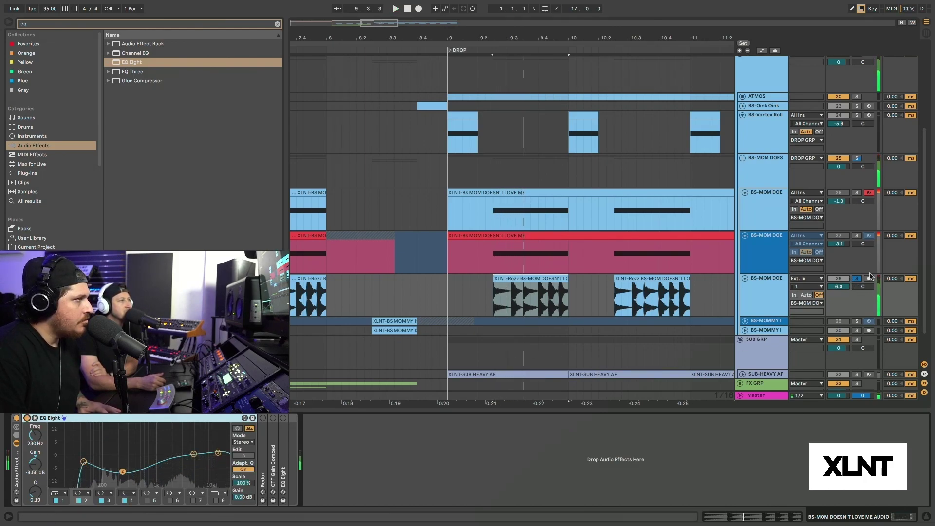
{"action": "left_click", "coordinate": [856, 279]}
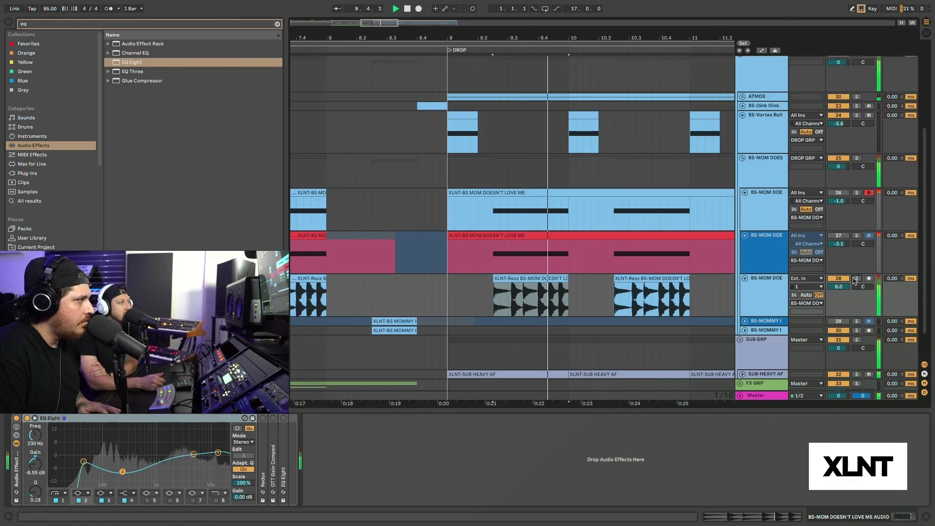
Expand and turn on Redux after the first EQ Eight on track 28.
{"action": "double_click", "coordinate": [264, 429]}
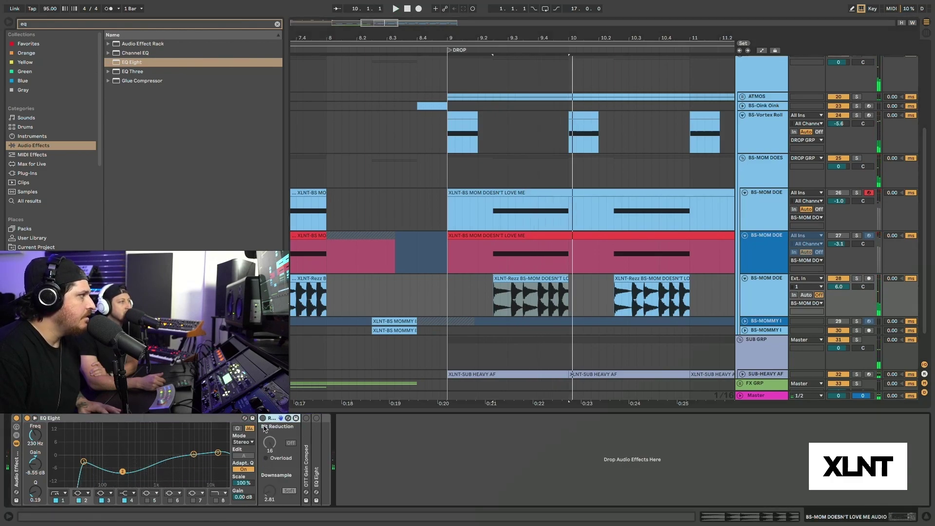
{"action": "left_click", "coordinate": [263, 419]}
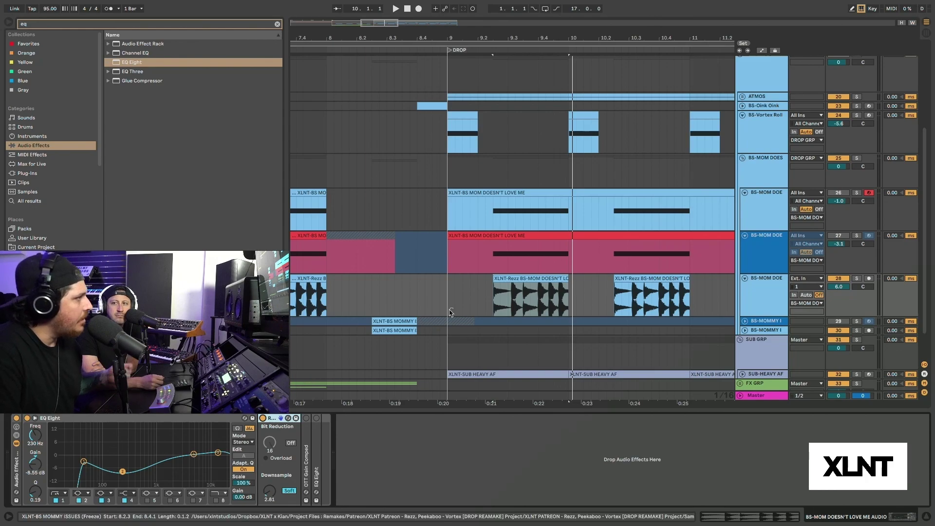
{"action": "left_click_drag", "start_coordinate": [561, 38], "coordinate": [563, 80]}
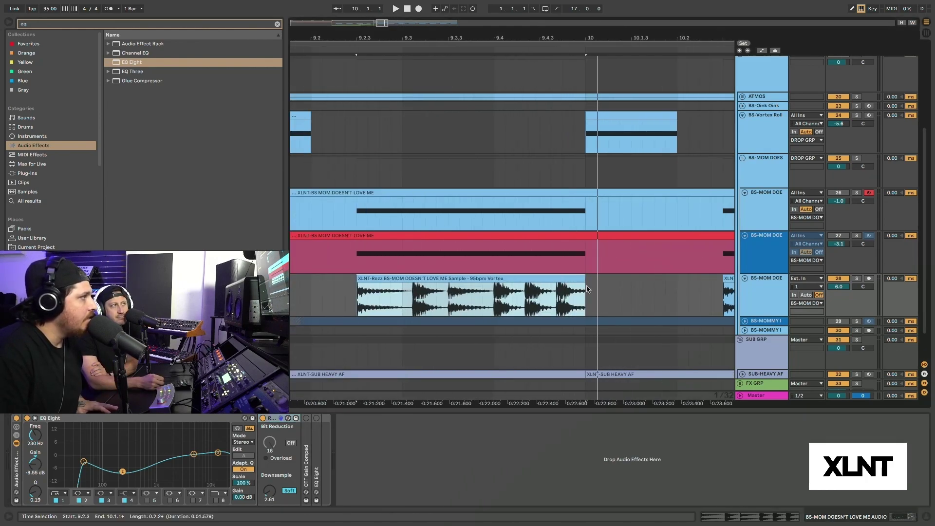
{"action": "key", "text": "minus"}
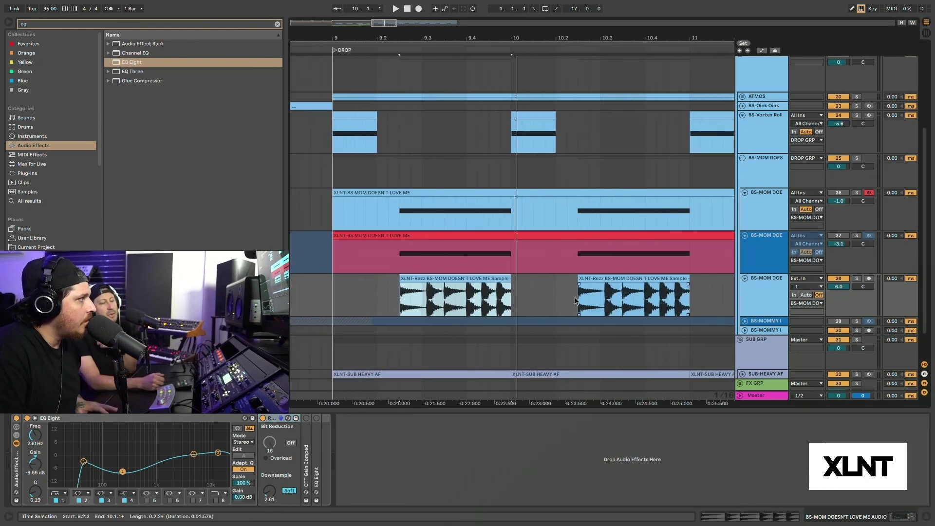
Expand and turn on OTT Gain Comped on track 28, play the layered bass through it, and collapse it.
{"action": "double_click", "coordinate": [308, 458]}
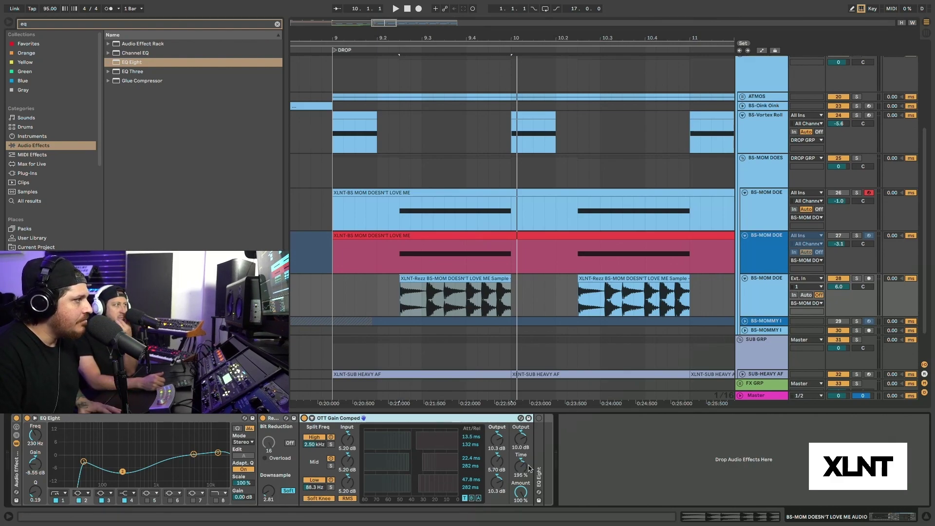
{"action": "key", "text": "space"}
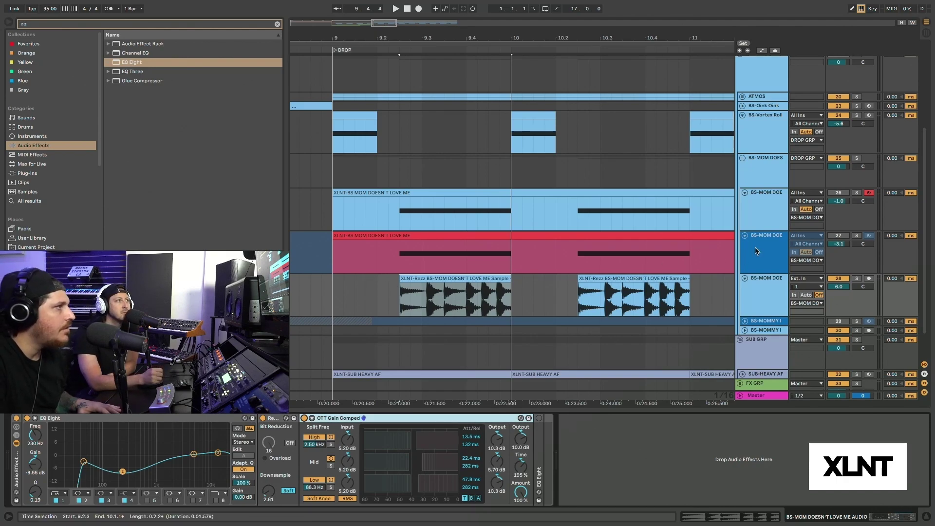
{"action": "left_click", "coordinate": [453, 408]}
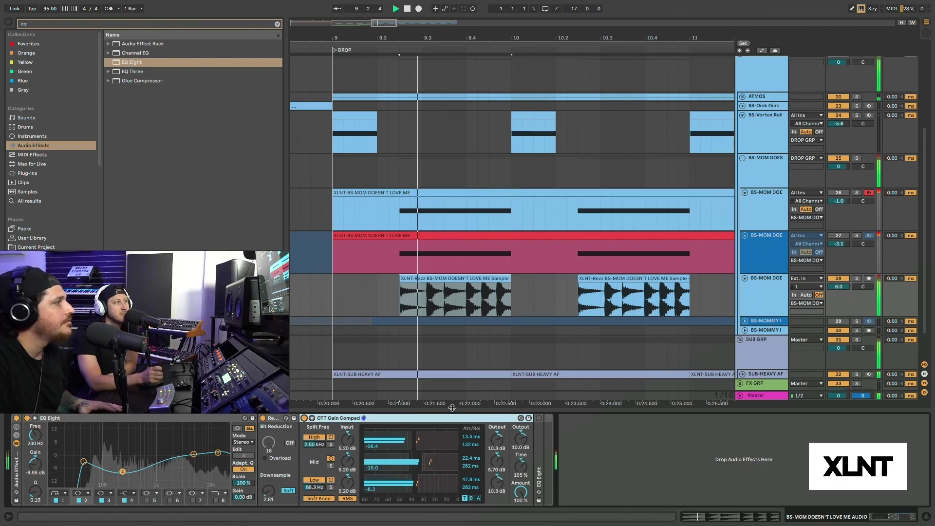
{"action": "left_click", "coordinate": [312, 418]}
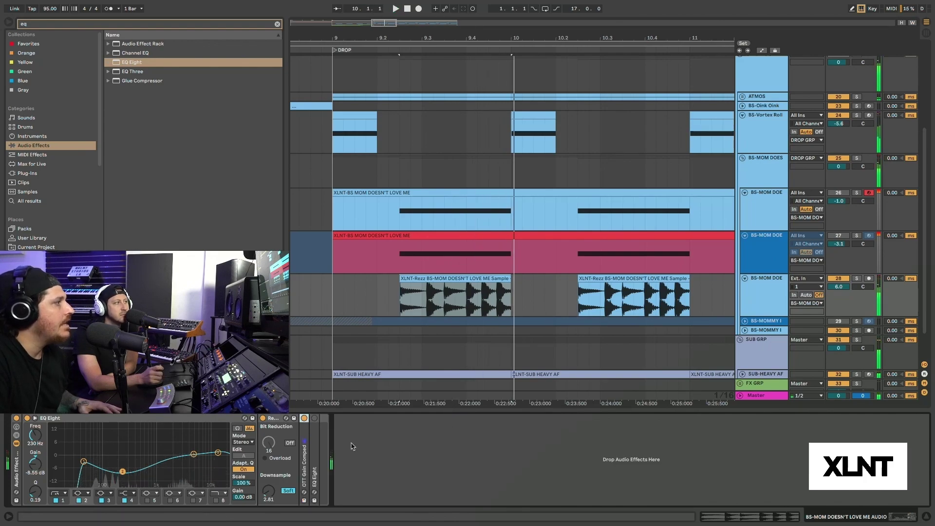
Expand and turn on the last EQ Eight on track 28, and play the drop with all layers.
{"action": "double_click", "coordinate": [314, 420]}
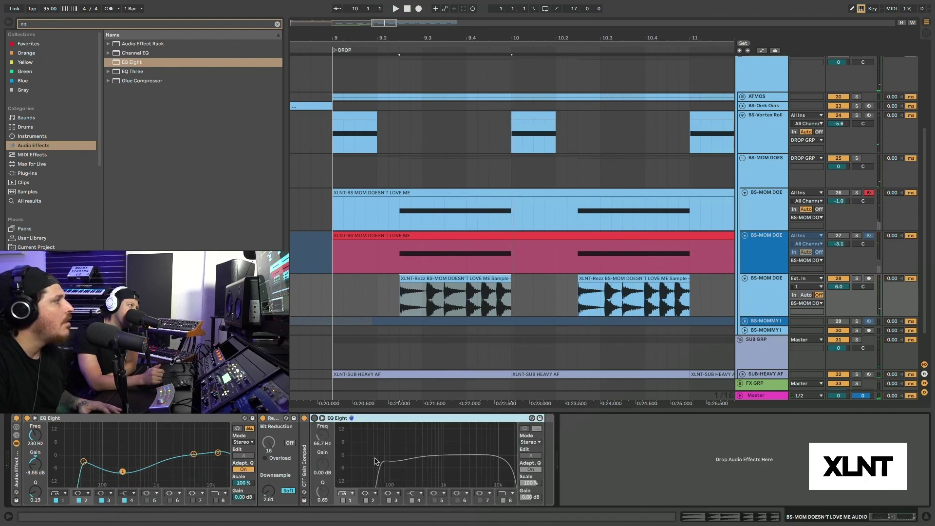
{"action": "left_click", "coordinate": [314, 418]}
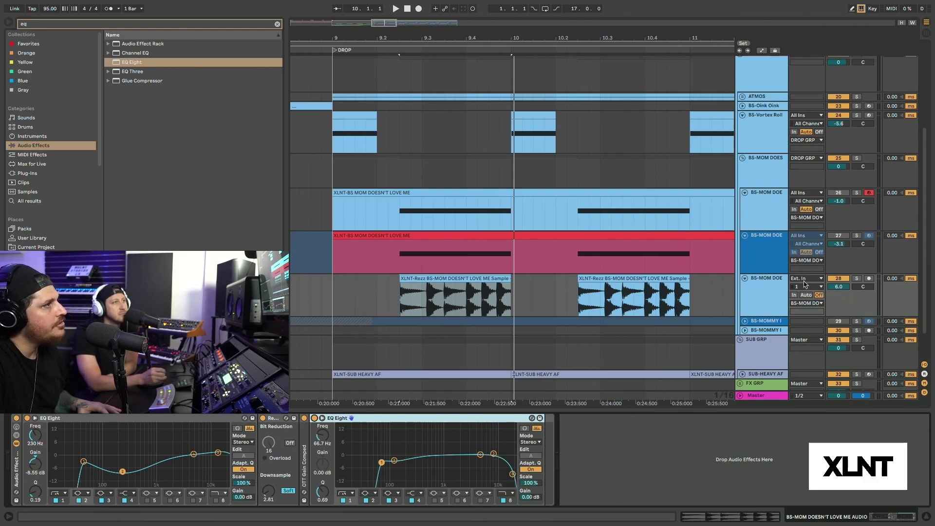
{"action": "scroll", "coordinate": [548, 263], "scroll_direction": "left", "scroll_amount": 3}
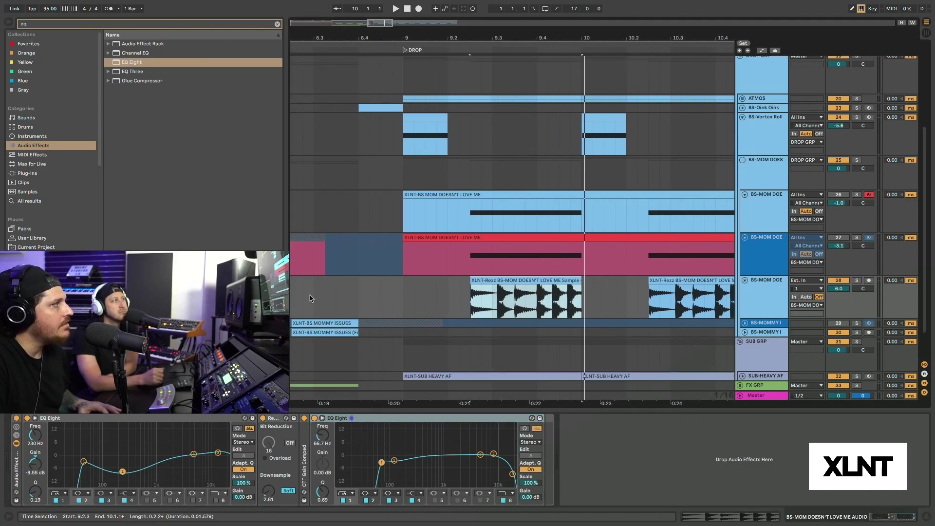
{"action": "left_click", "coordinate": [313, 298]}
{"action": "key", "text": "space"}
{"action": "scroll", "coordinate": [314, 295], "scroll_direction": "right", "scroll_amount": 1}
{"action": "scroll", "coordinate": [333, 294], "scroll_direction": "down", "scroll_amount": 1}
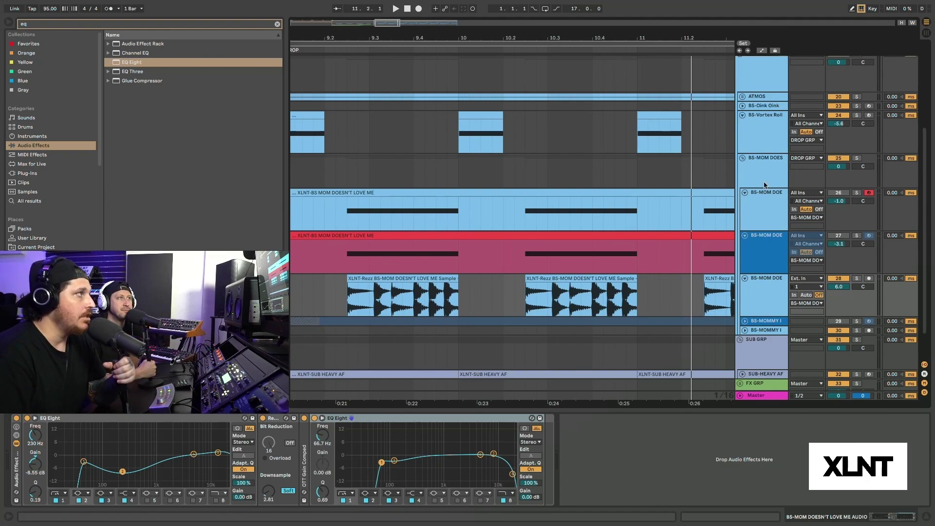
Solo the DRUM GRP and play the drums from the start of the drop at bar 9.
{"action": "left_click", "coordinate": [663, 125]}
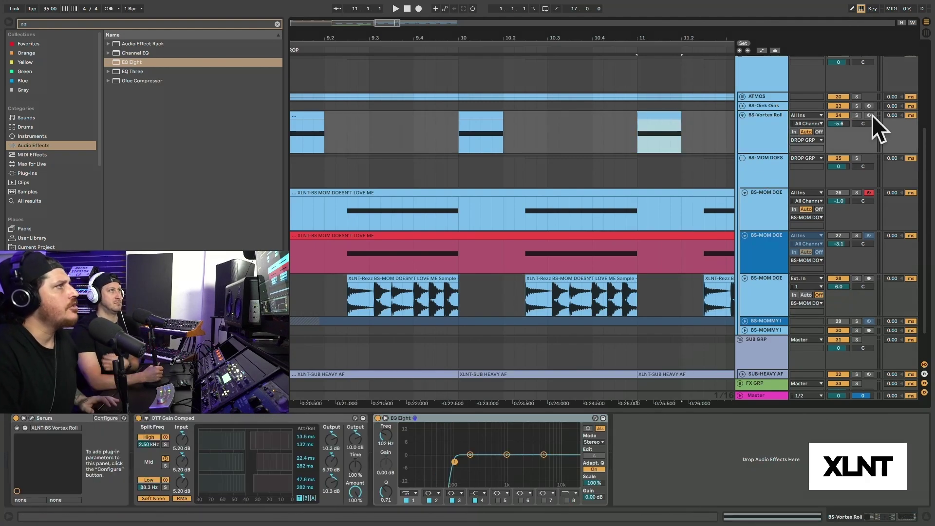
{"action": "scroll", "coordinate": [727, 141], "scroll_direction": "up", "scroll_amount": 1}
{"action": "scroll", "coordinate": [728, 141], "scroll_direction": "up", "scroll_amount": 5}
{"action": "left_click", "coordinate": [857, 61]}
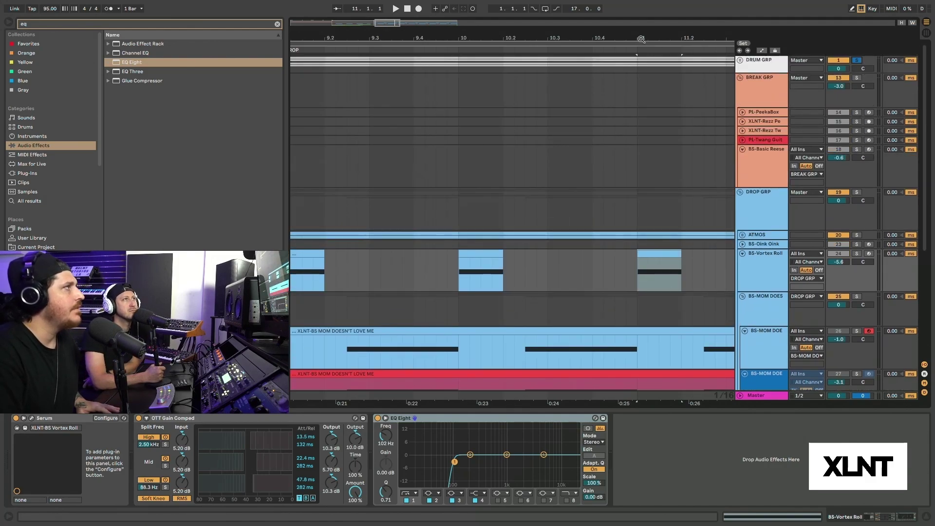
{"action": "left_click_drag", "start_coordinate": [641, 39], "coordinate": [617, 52]}
{"action": "left_click", "coordinate": [482, 63]}
{"action": "key", "text": "space"}
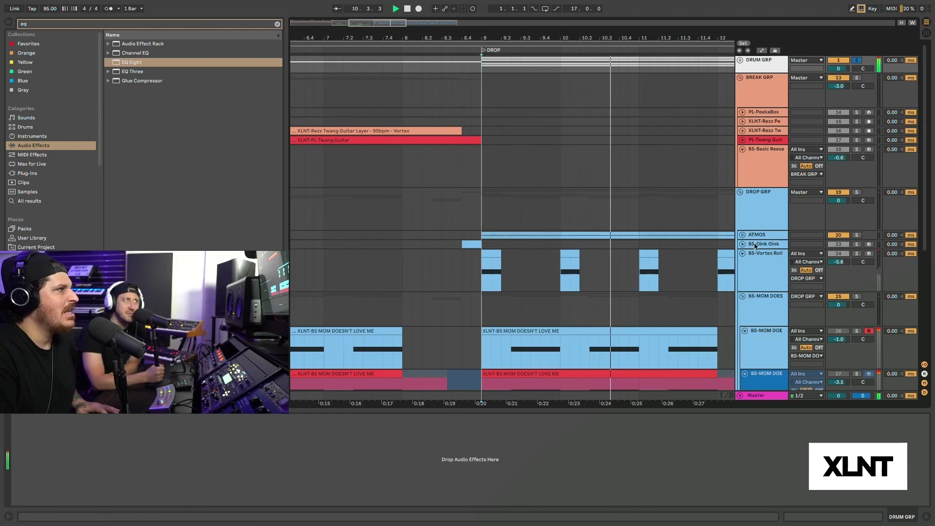
Play the BS-Vortex Roll clip at bar 11 and clear the solos so it sounds with the other layers.
{"action": "left_click", "coordinate": [752, 273]}
{"action": "scroll", "coordinate": [751, 274], "scroll_direction": "down", "scroll_amount": 2}
{"action": "key", "text": "space"}
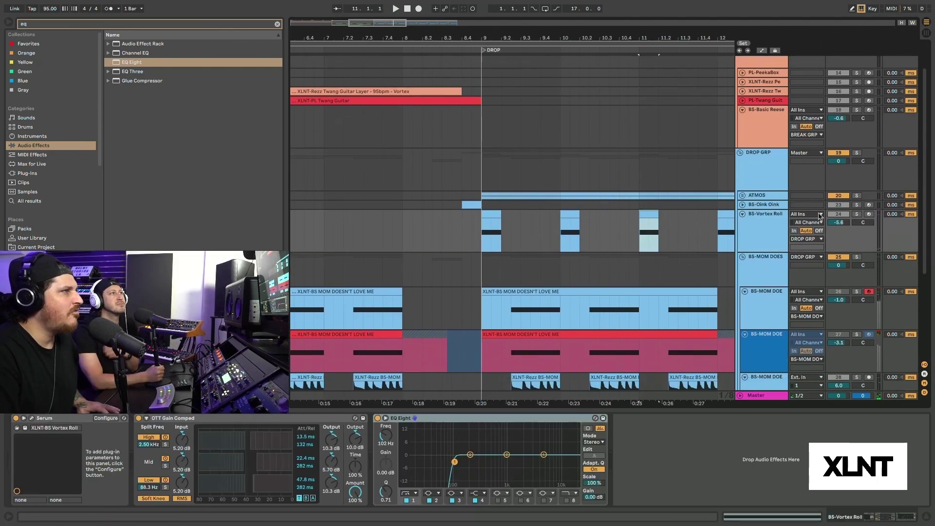
{"action": "left_click", "coordinate": [858, 215]}
{"action": "key", "text": "space"}
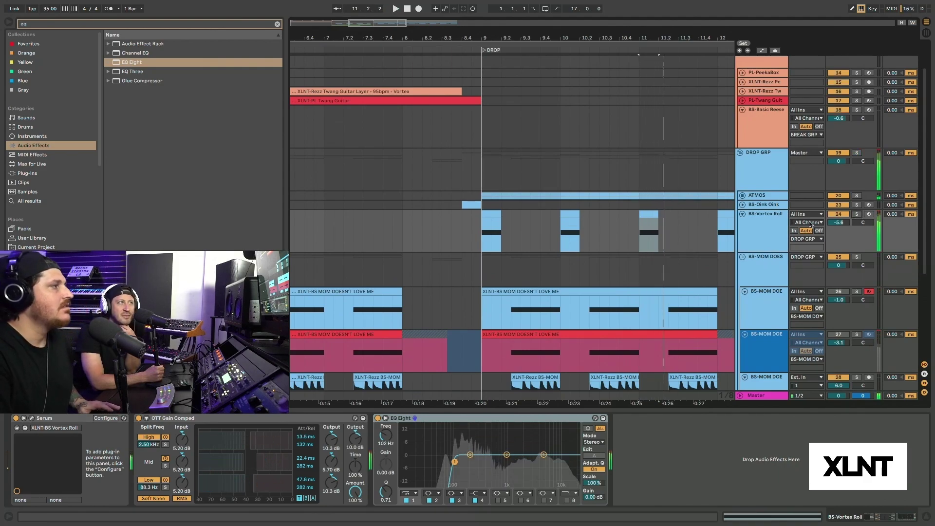
Unfold the VOCAL GRP, solo its Bass track, and place the insert marker in the vocal shot after bar 9.
{"action": "scroll", "coordinate": [764, 229], "scroll_direction": "down", "scroll_amount": 4}
{"action": "scroll", "coordinate": [764, 230], "scroll_direction": "down", "scroll_amount": 3}
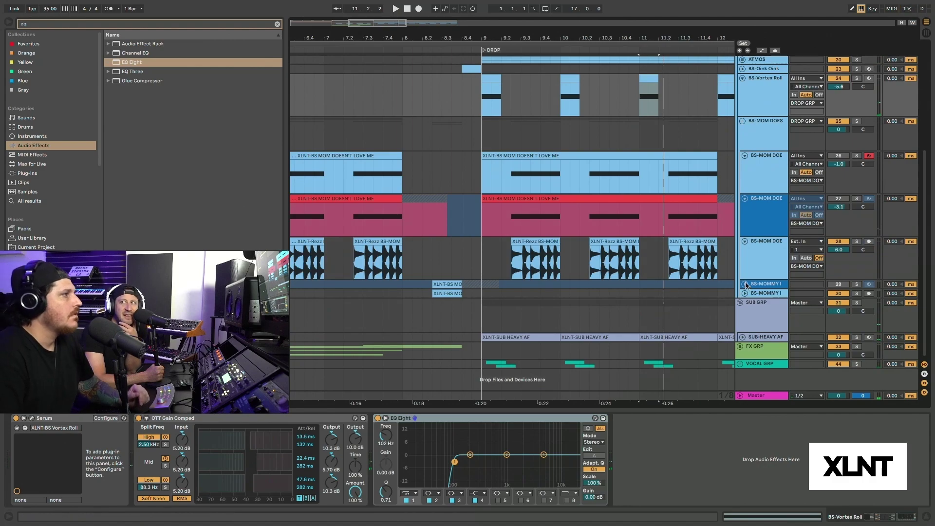
{"action": "scroll", "coordinate": [746, 286], "scroll_direction": "up", "scroll_amount": 1}
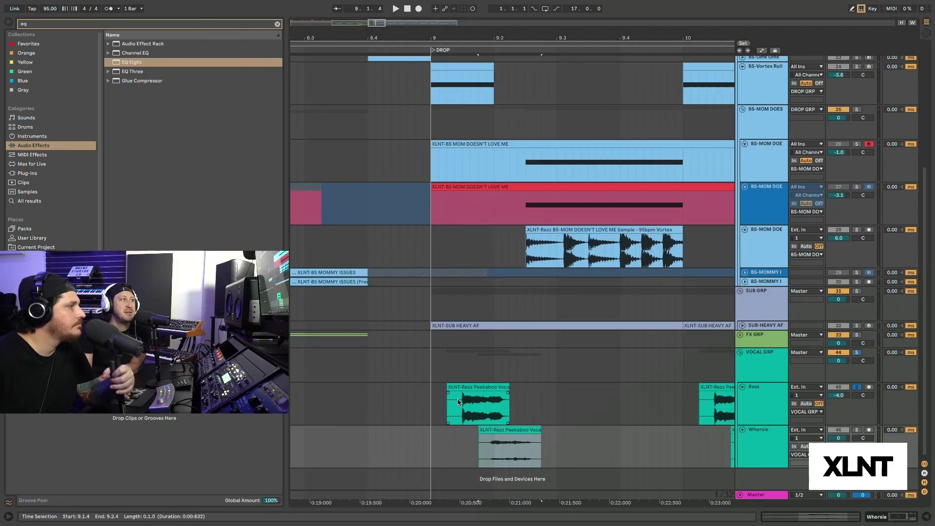
{"action": "left_click", "coordinate": [467, 398]}
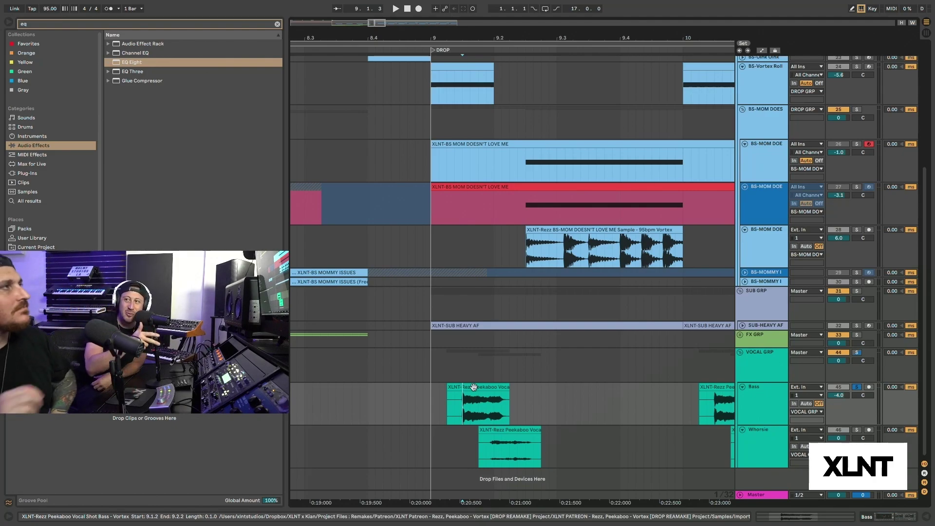
Select the Whorsie vocal clip, solo its track, and play the clip.
{"action": "left_click", "coordinate": [515, 432]}
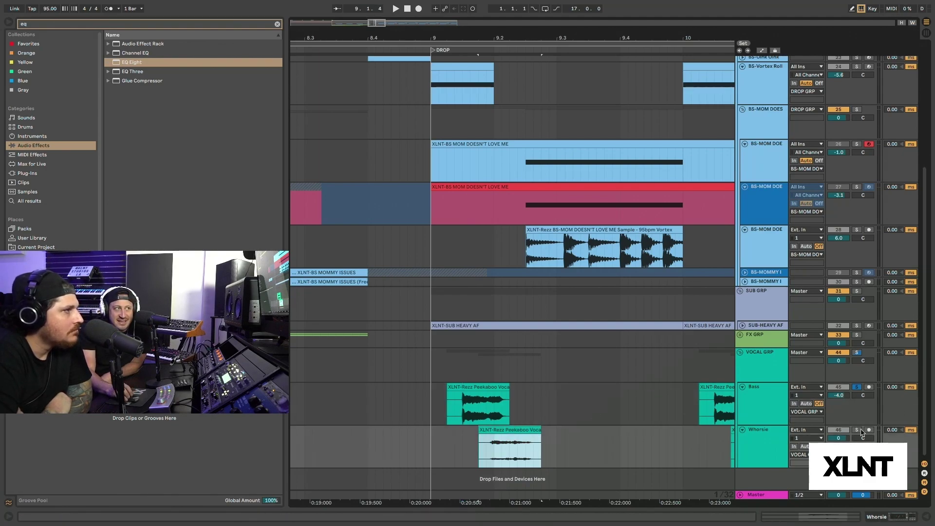
{"action": "key", "text": "space"}
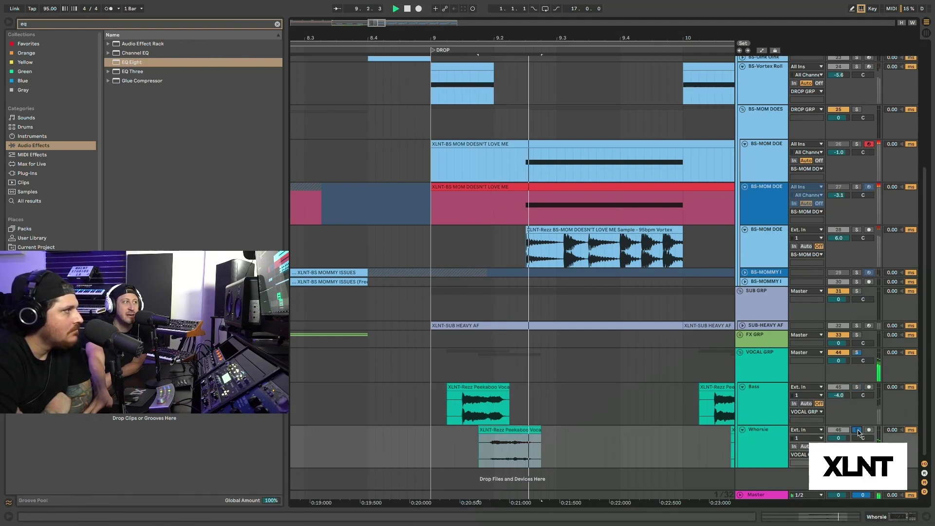
{"action": "key", "text": "space"}
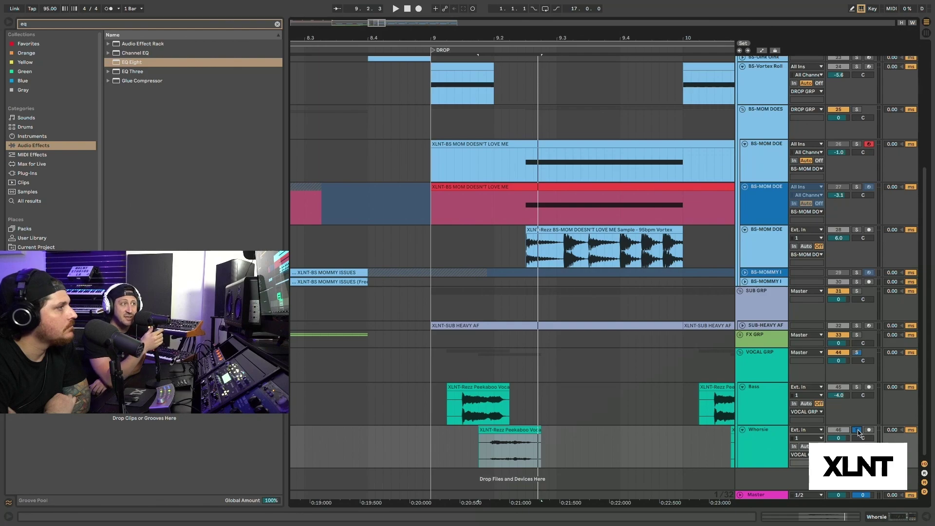
{"action": "left_click", "coordinate": [483, 438]}
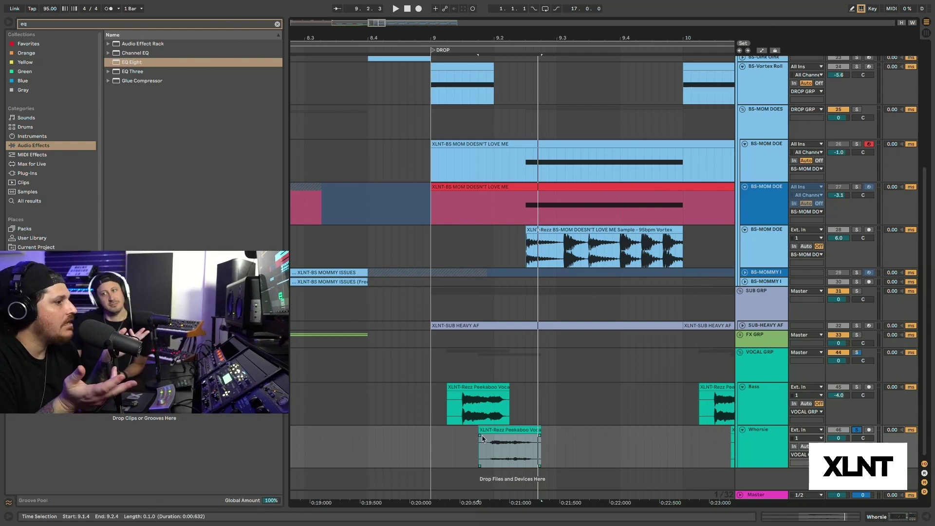